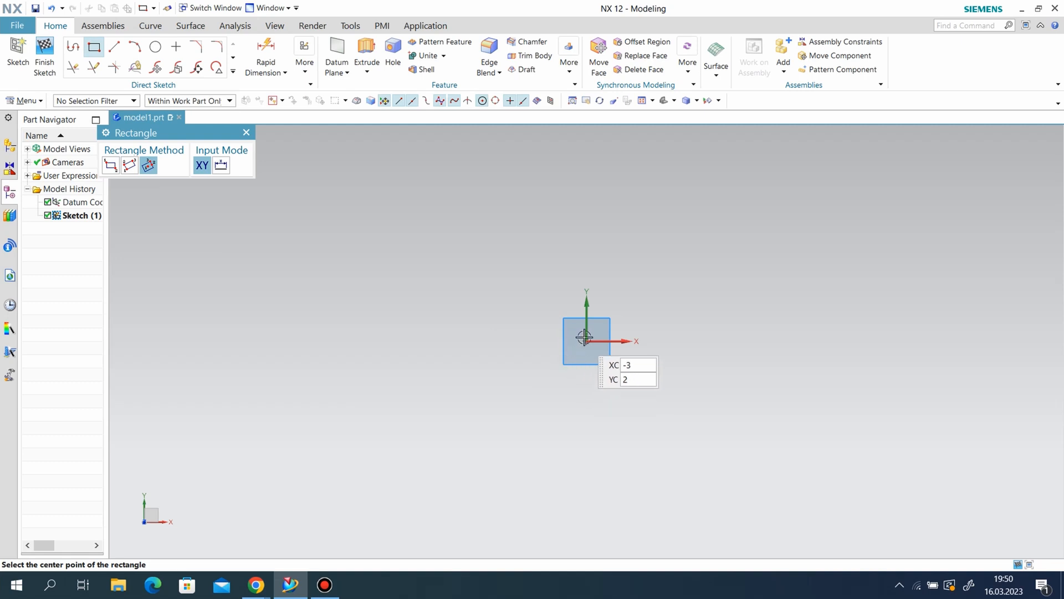
Sketch a rectangle about 98 by 56 mm centred on the origin, finish the sketch, and reopen it for editing
click(586, 341)
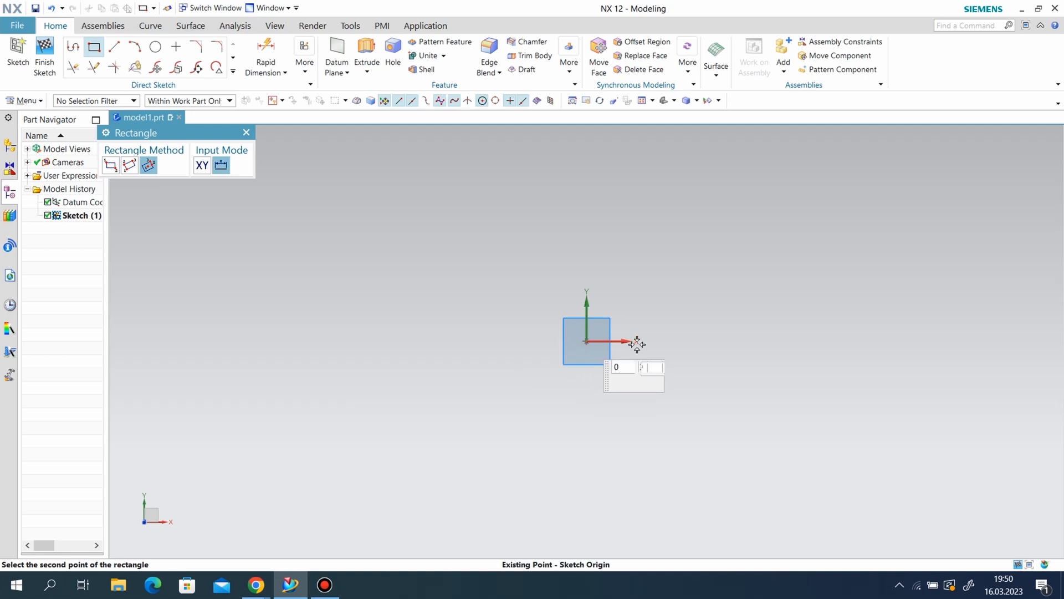
click(687, 284)
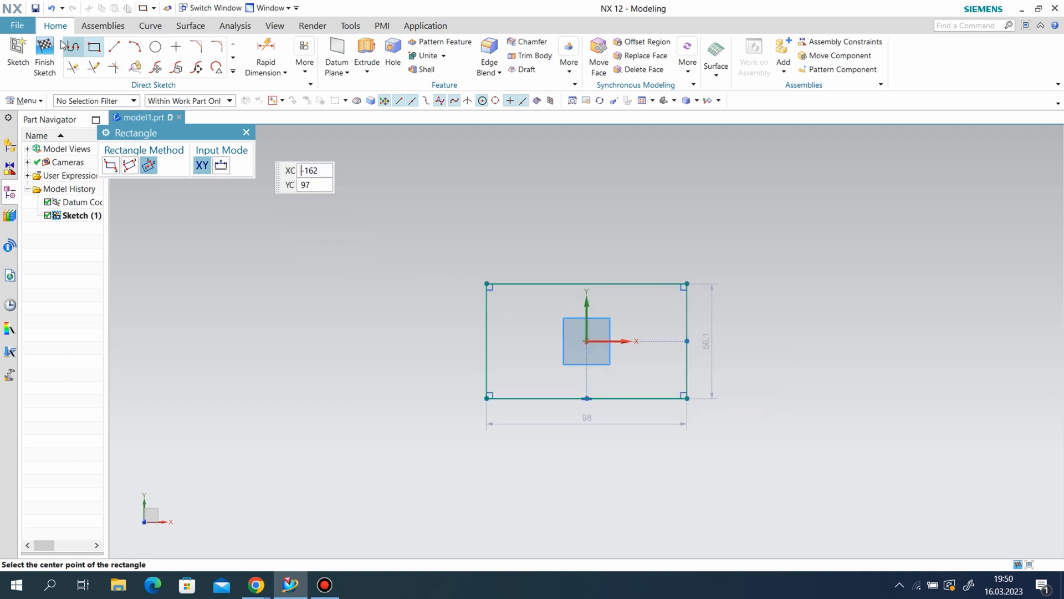
click(45, 55)
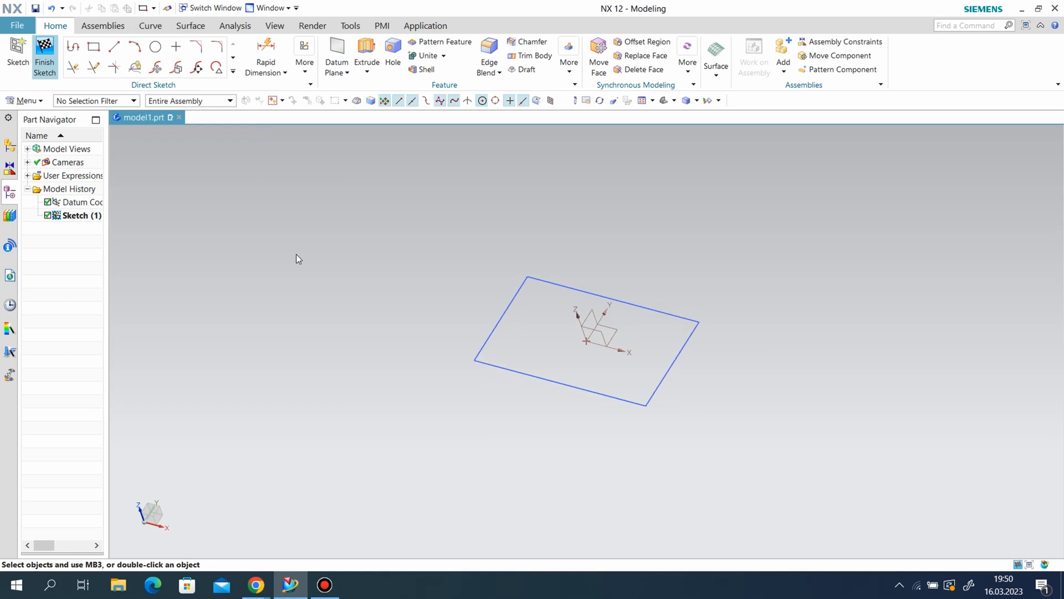
double_click(73, 215)
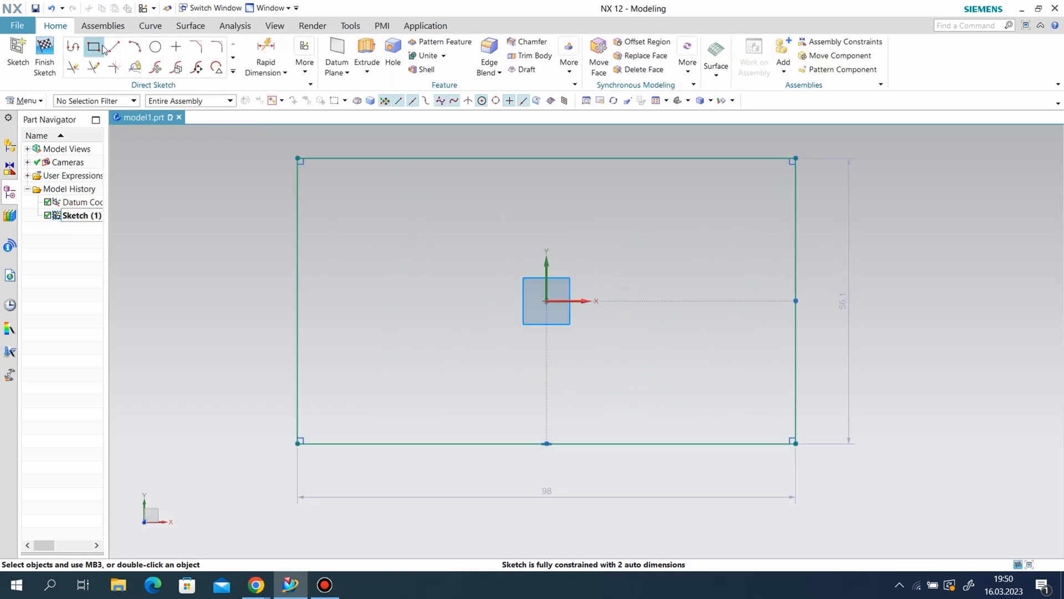
Dimension the rectangle's upper edge and set its width to 54 mm
key(d)
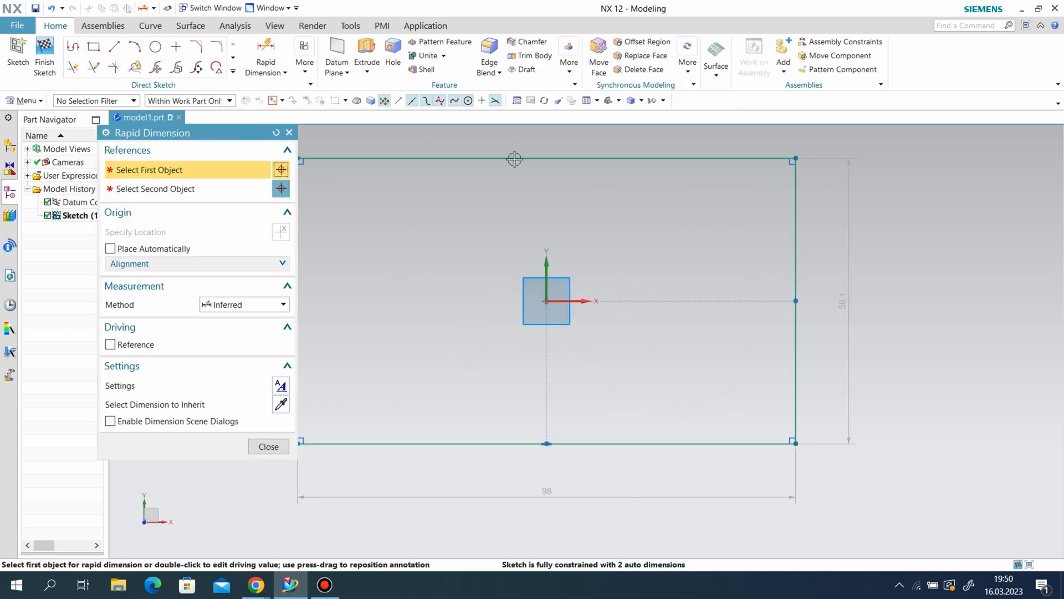
click(510, 159)
click(509, 142)
text(5)
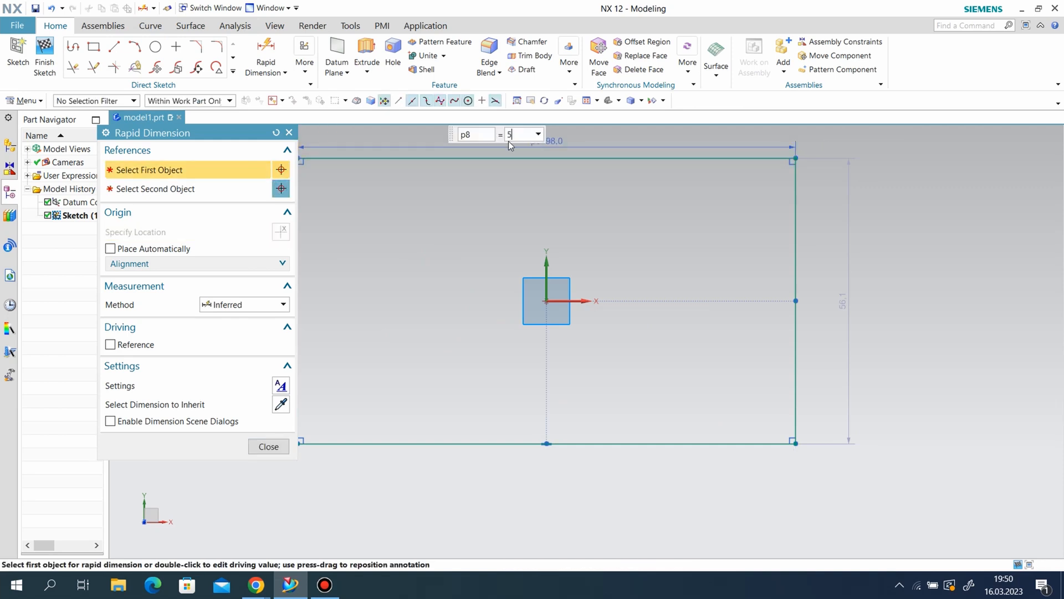
text(4)
key(Return)
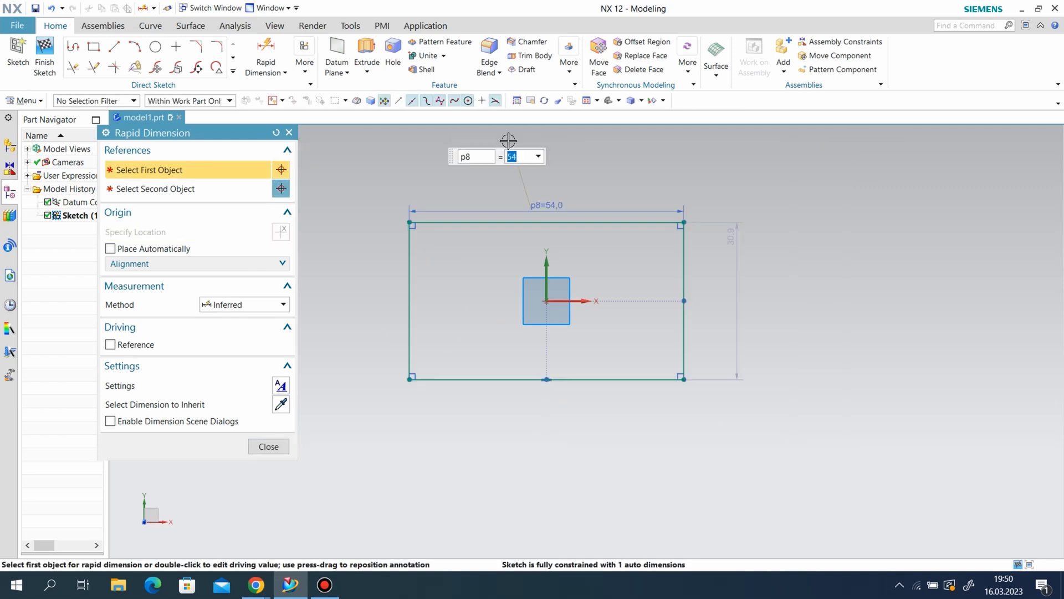
Dimension the rectangle's left edge and set its height to 28 mm
click(408, 254)
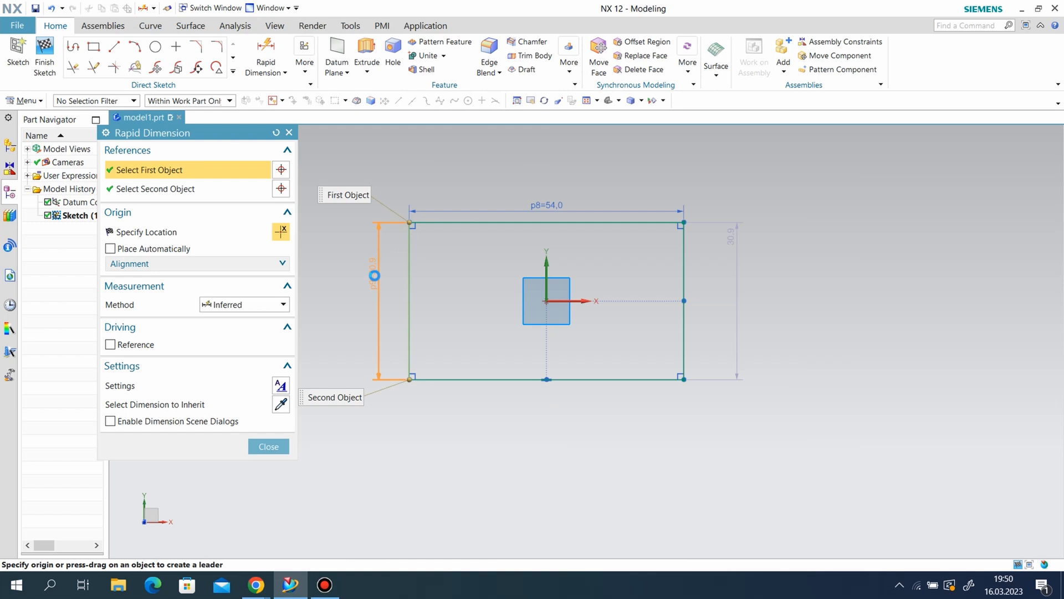
click(379, 276)
text(28)
key(Return)
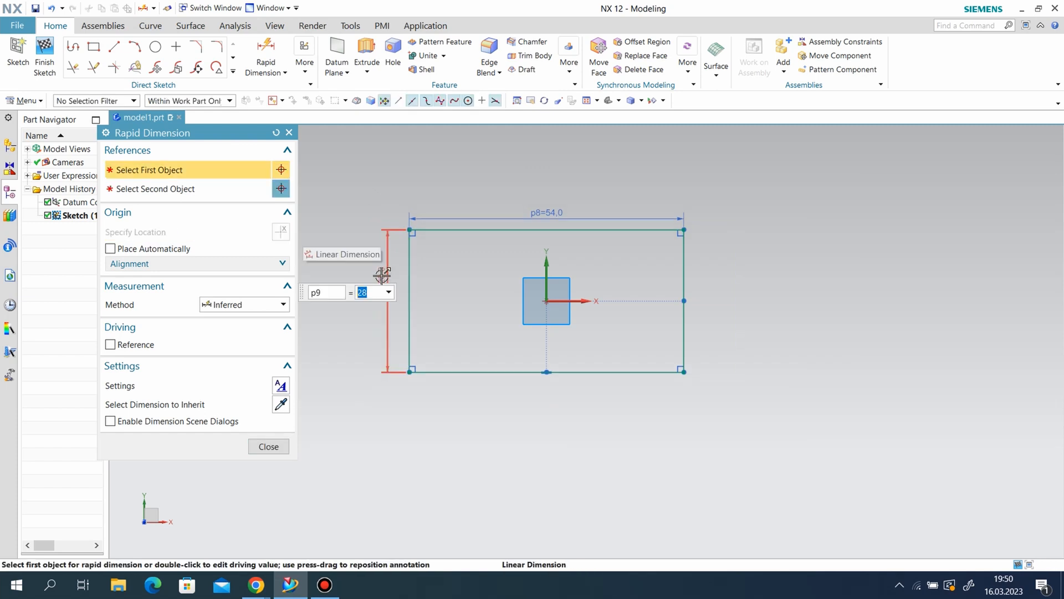
click(268, 446)
Draw a circle about 8.8 mm in diameter centred on the midpoint of the rectangle's right edge
scroll(744, 307, up, 2)
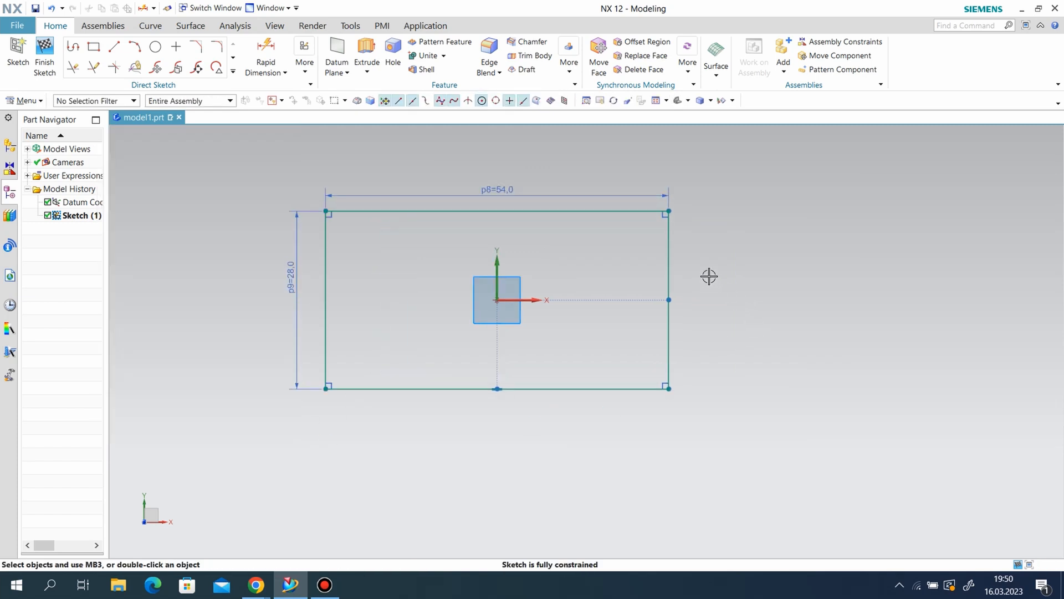
click(163, 50)
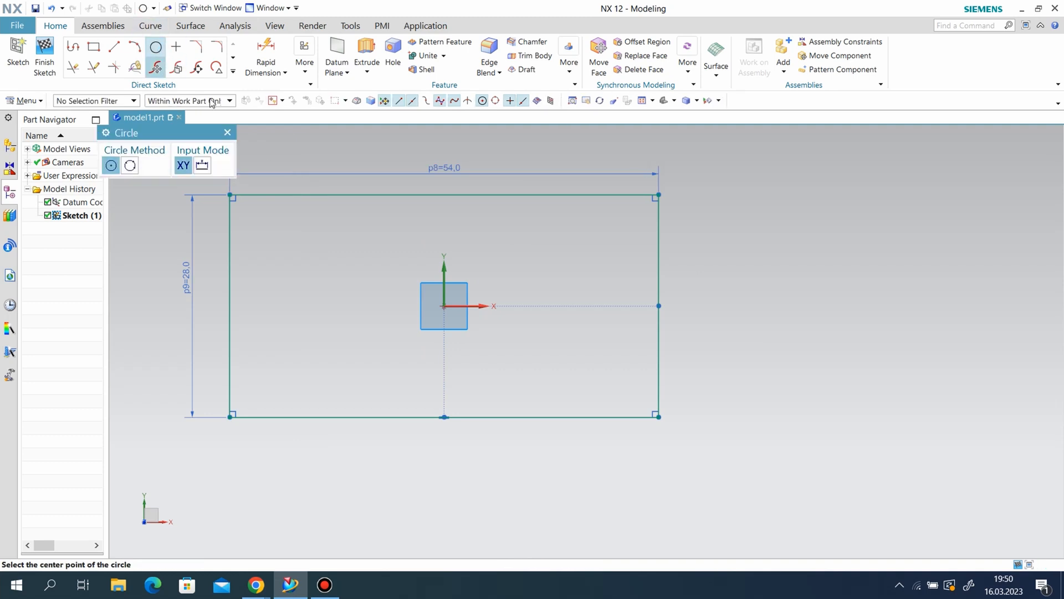
click(658, 305)
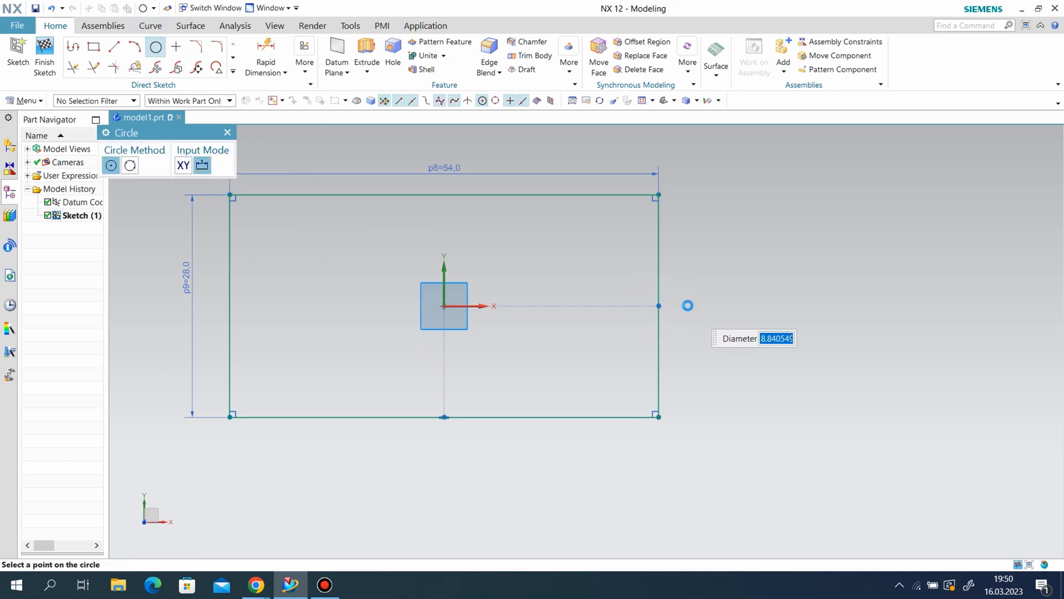
click(692, 304)
Dimension the circle on the right edge and set its diameter to 14 mm
key(d)
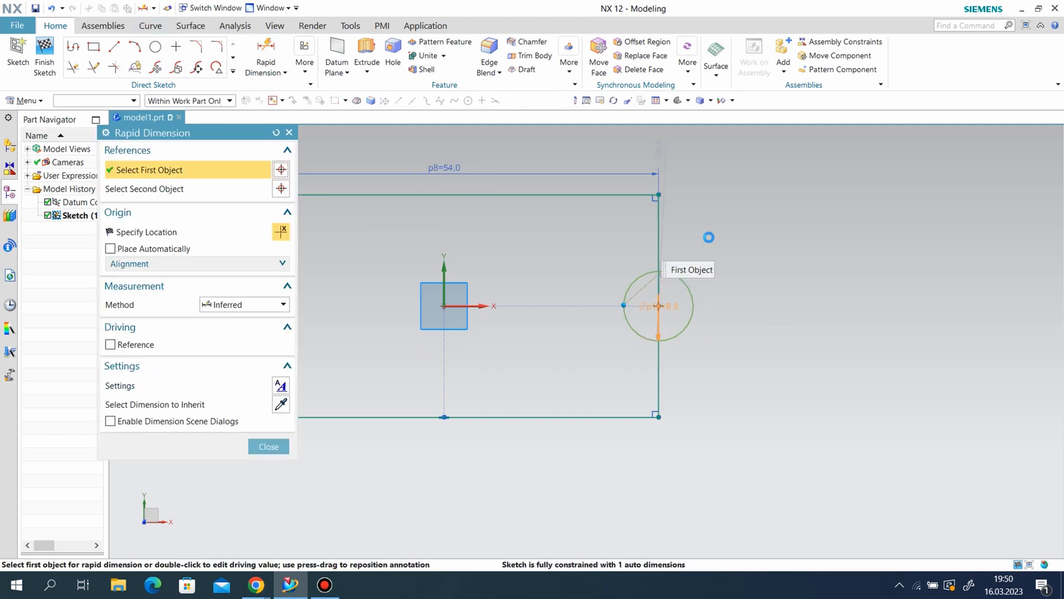
click(679, 276)
click(708, 233)
text(14)
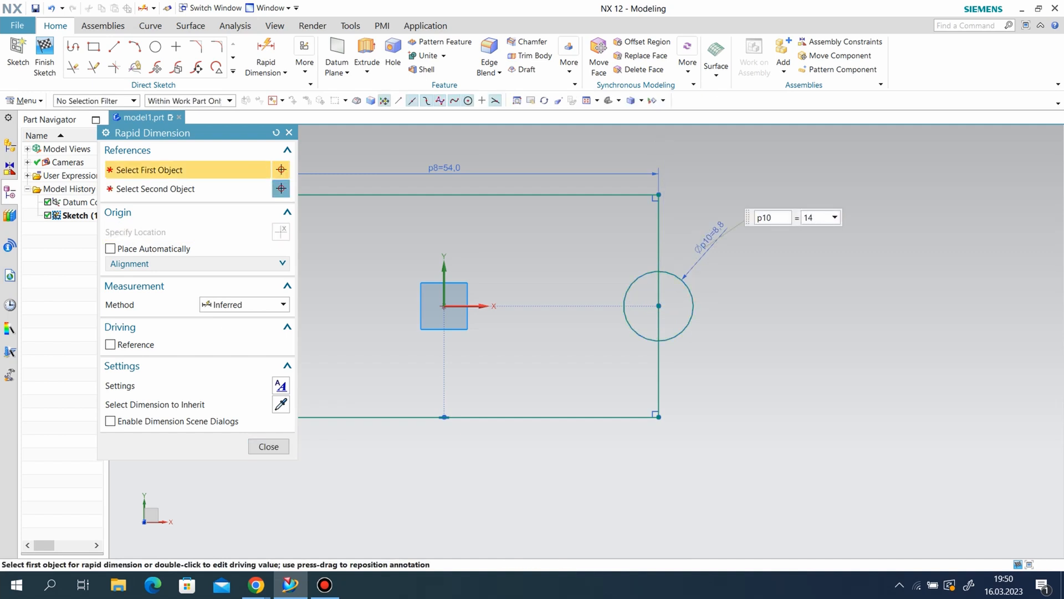
key(Return)
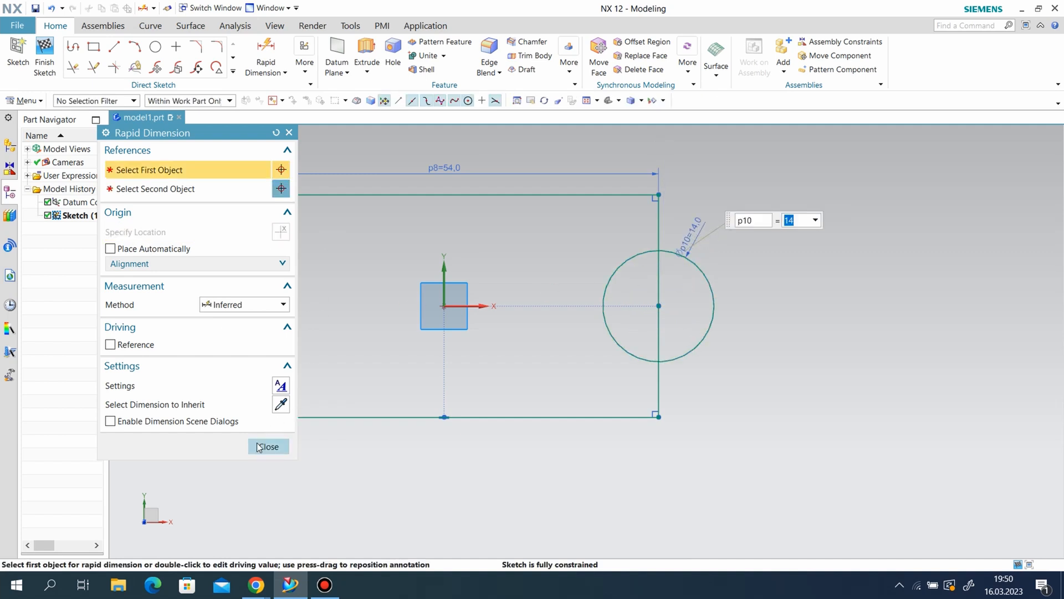
click(268, 447)
Draw three connected lines forming a slot about 11.5 mm long and 8 mm high, running inward from the rectangle's right edge
click(115, 46)
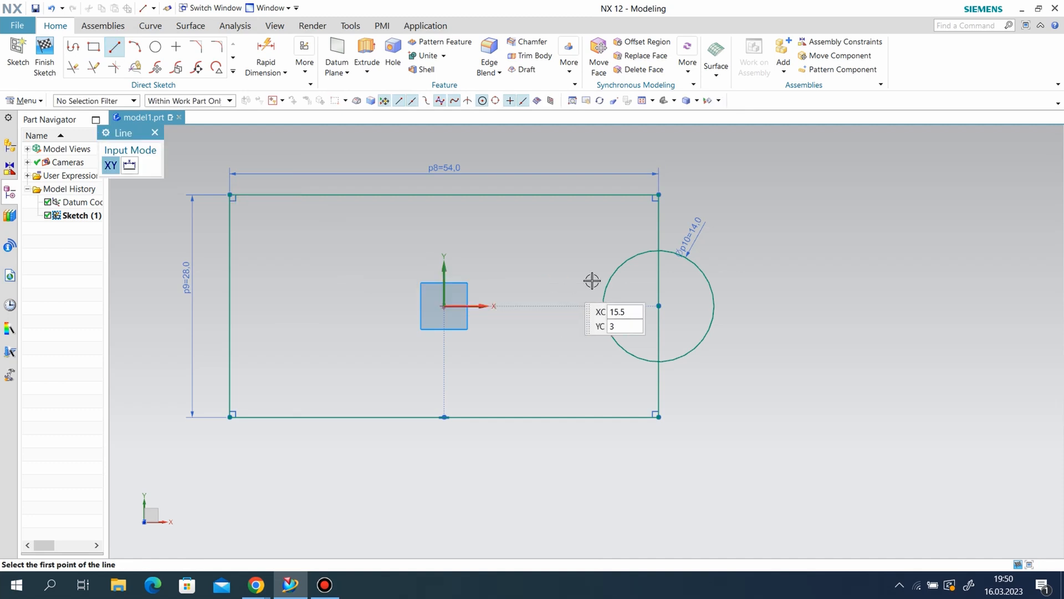
click(659, 273)
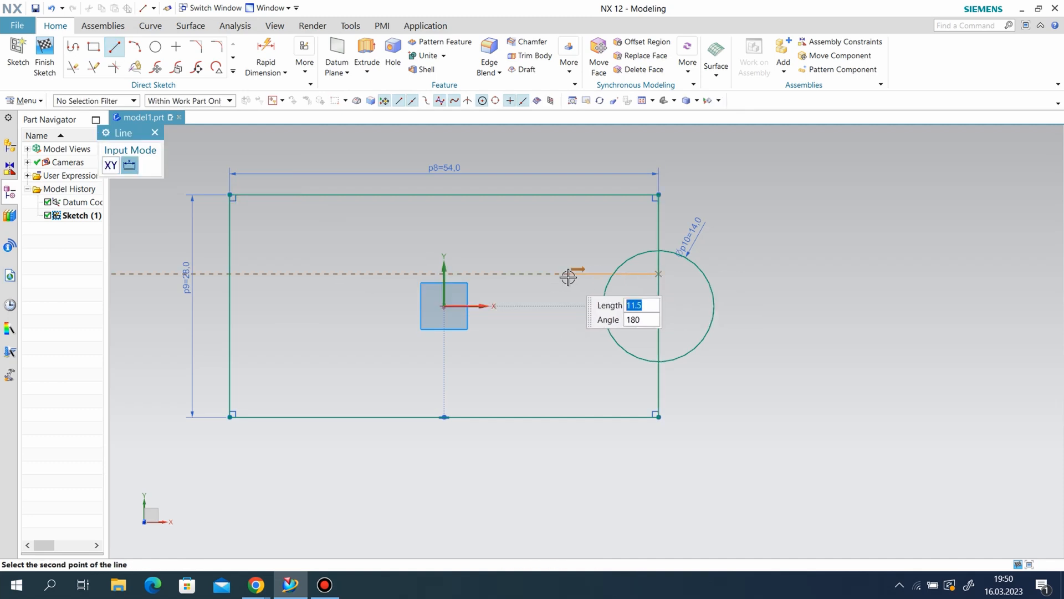
click(568, 273)
click(567, 273)
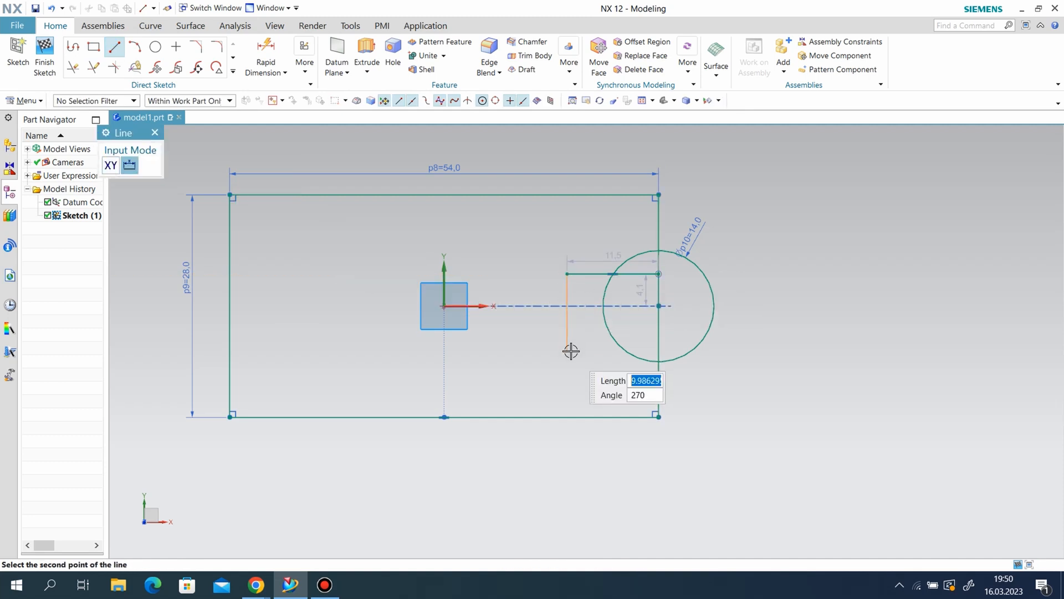
click(566, 336)
click(566, 337)
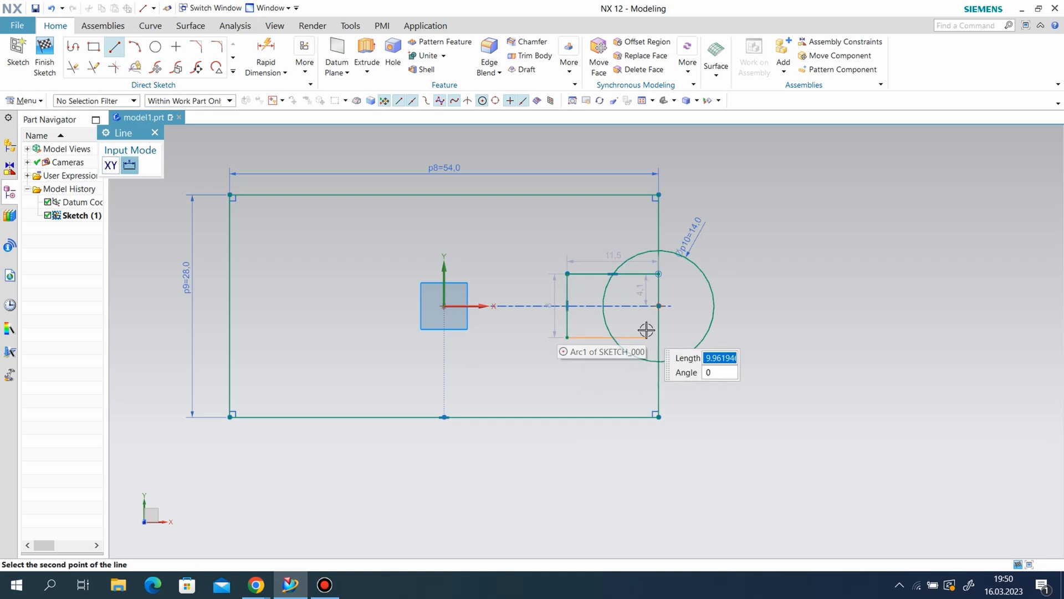
click(659, 337)
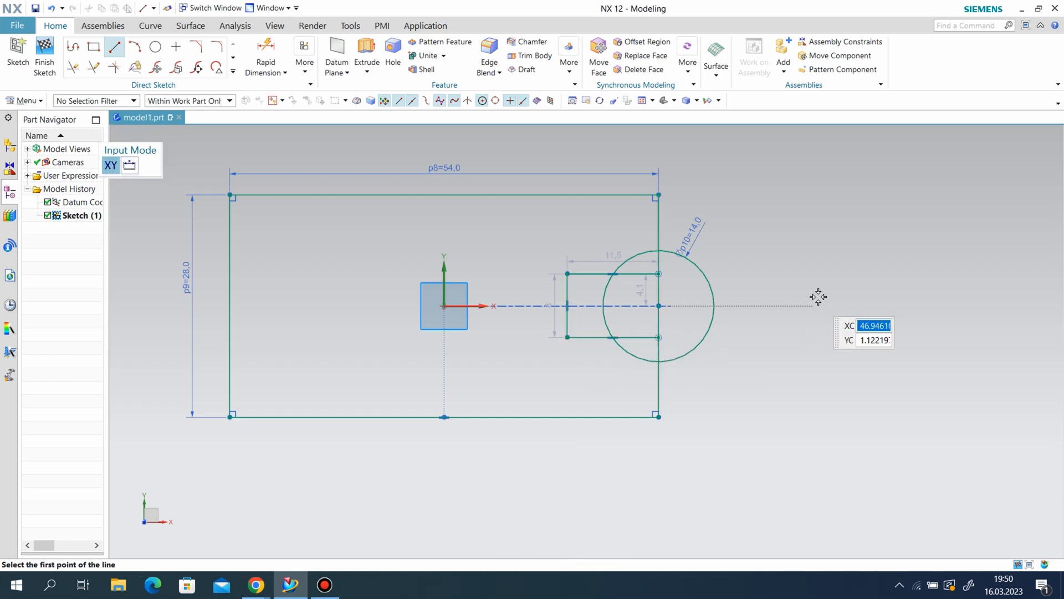
right_click(785, 274)
click(810, 301)
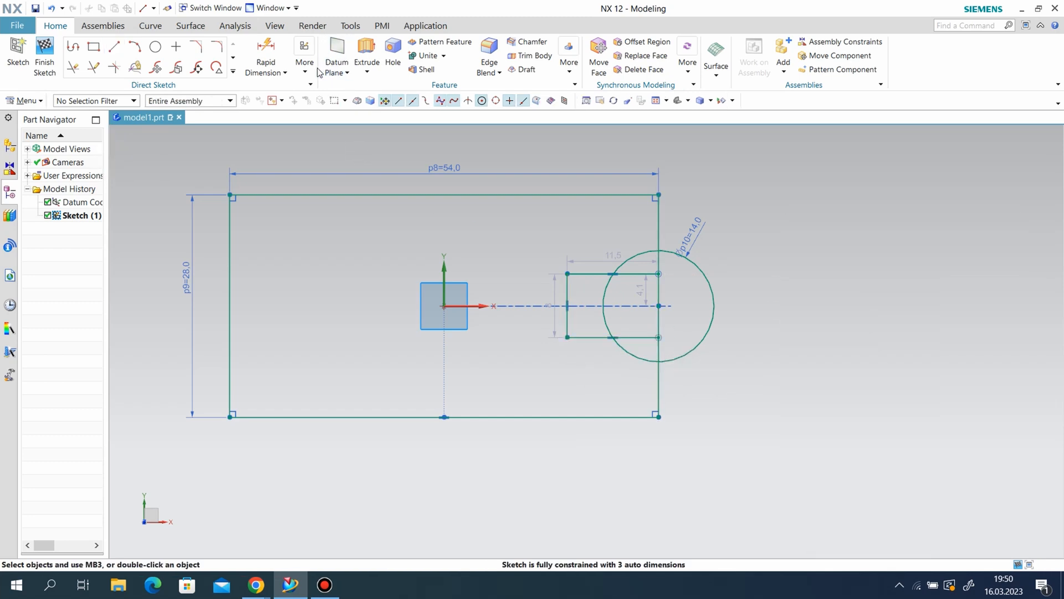
Add a horizontal alignment constraint between the midpoint of the slot's inner vertical line and the sketch origin
click(304, 56)
click(324, 103)
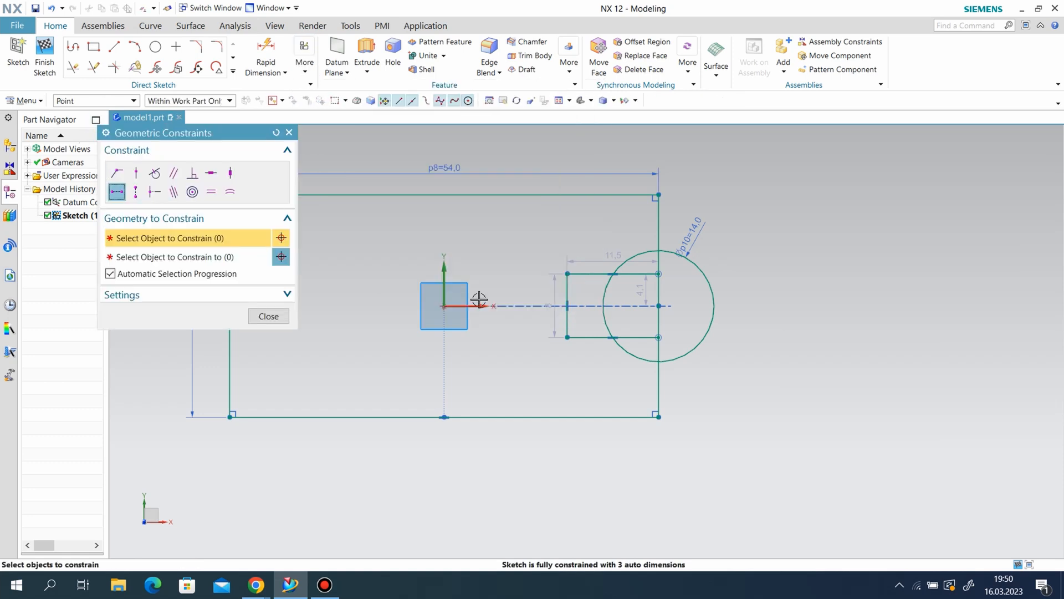
click(567, 306)
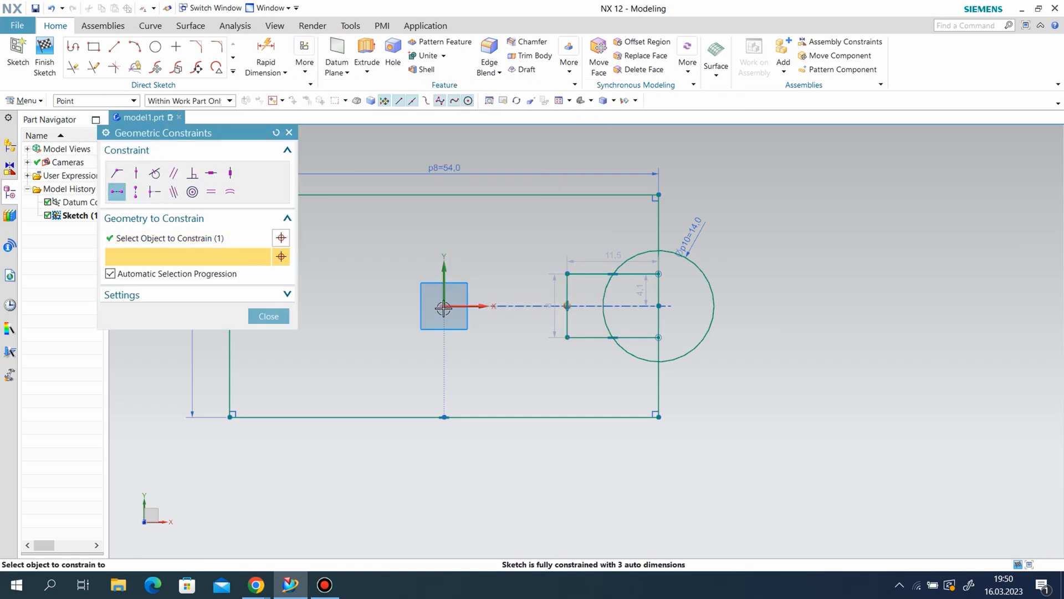
click(444, 307)
click(268, 316)
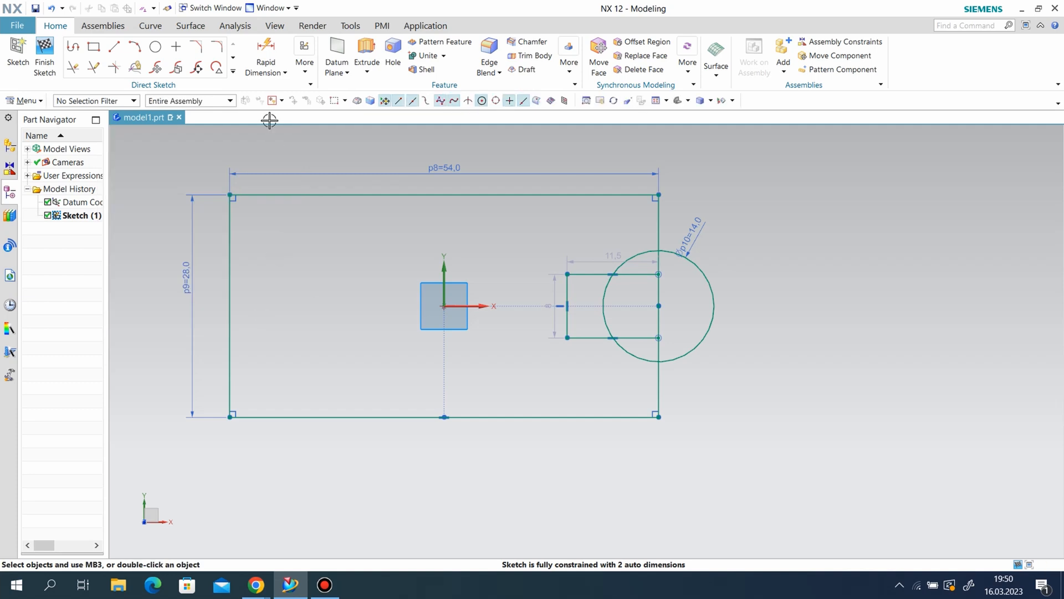
Dimension the slot's height, and set its length from the rectangle's right edge to 14 mm
click(266, 55)
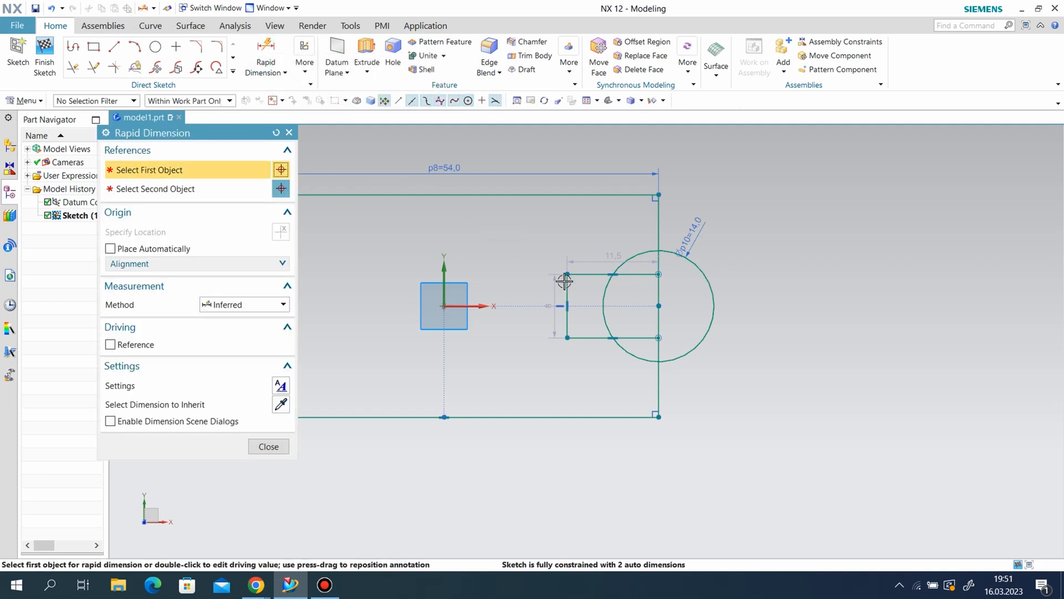
click(566, 285)
click(533, 257)
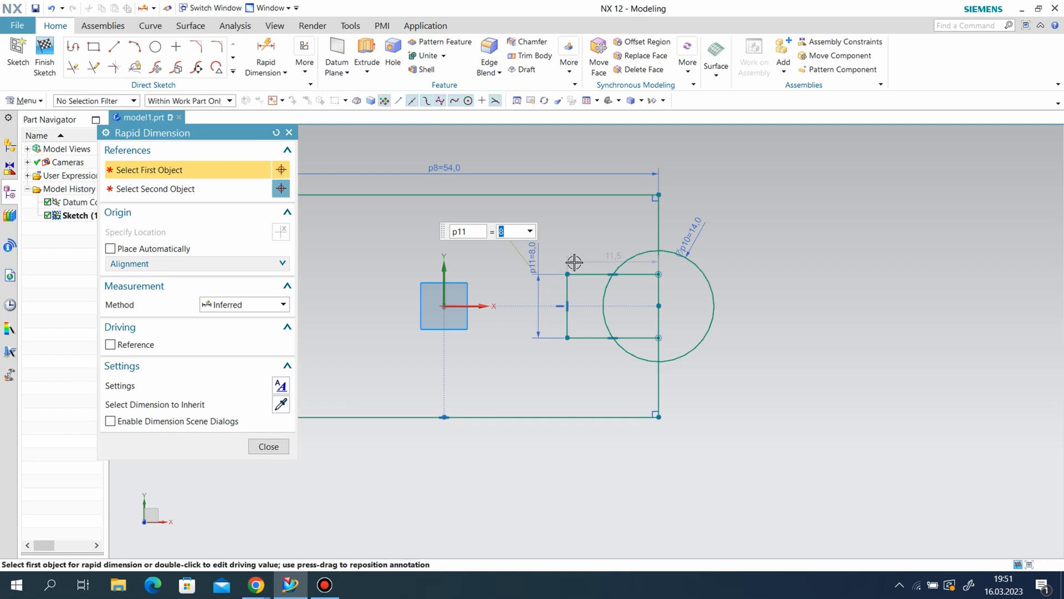
click(569, 336)
click(655, 398)
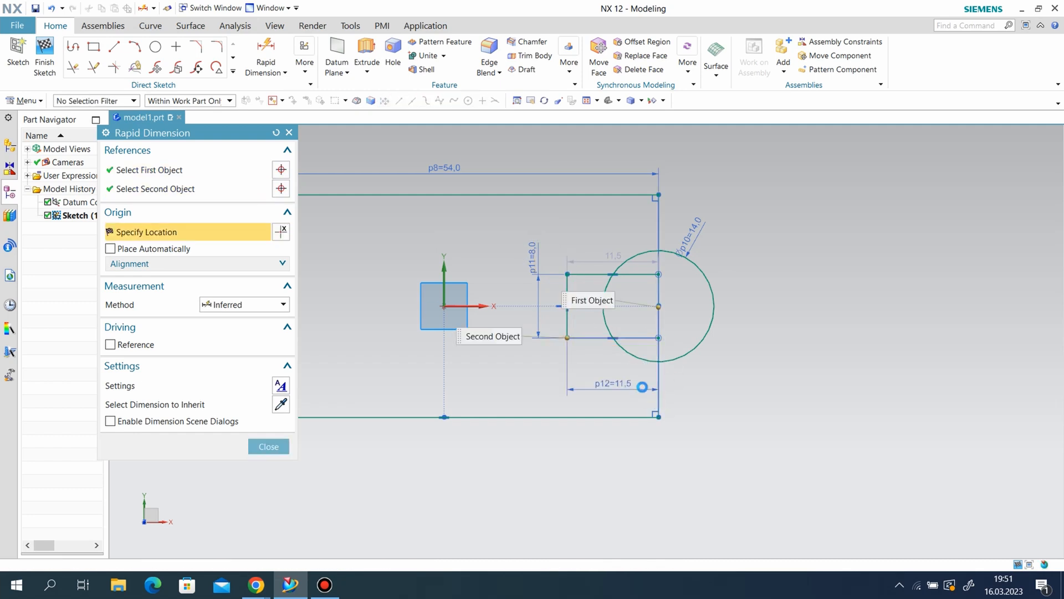
click(638, 382)
text(14)
key(Return)
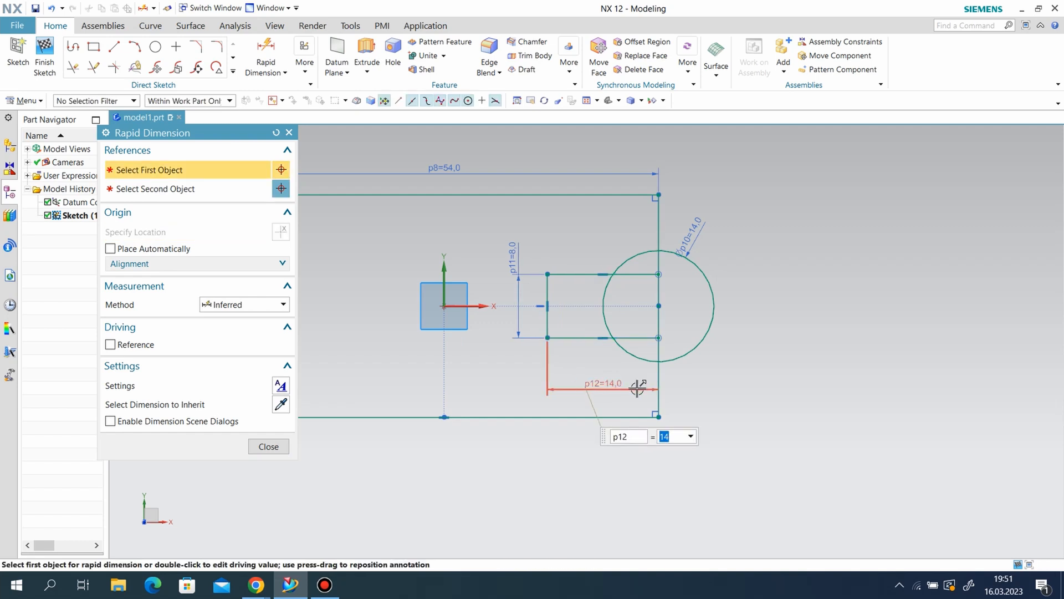
click(268, 447)
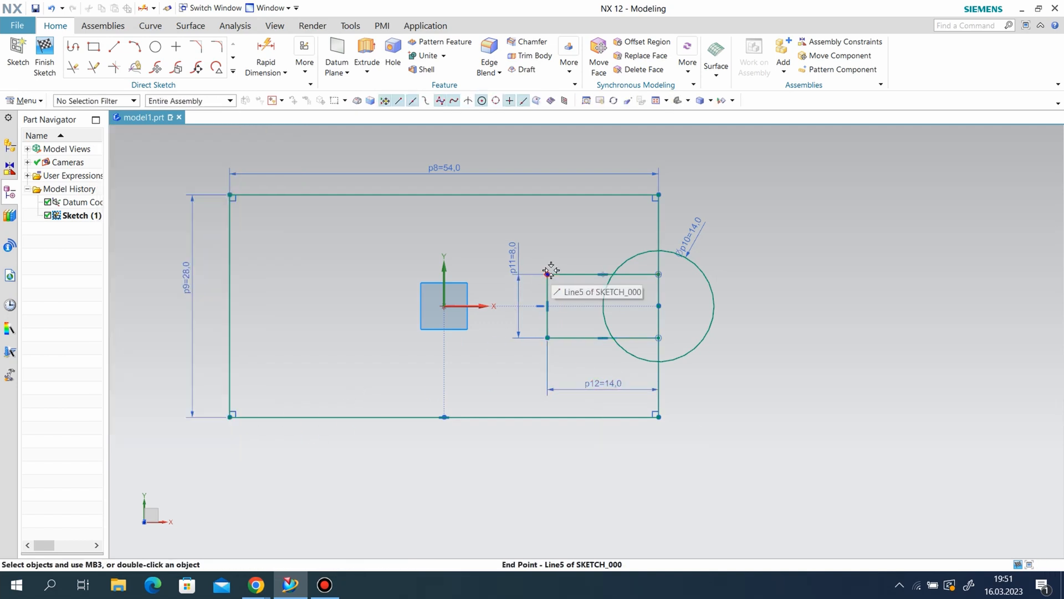
Trim the outer half of the circle and the overlapping slot and edge segments into one open notch, and finish the sketch
click(72, 68)
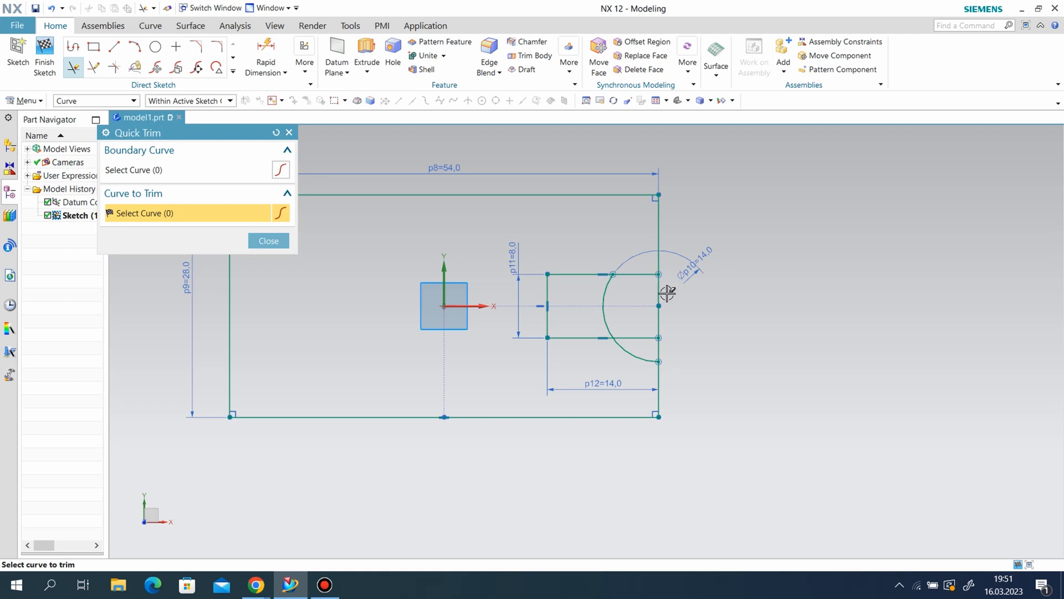
click(289, 133)
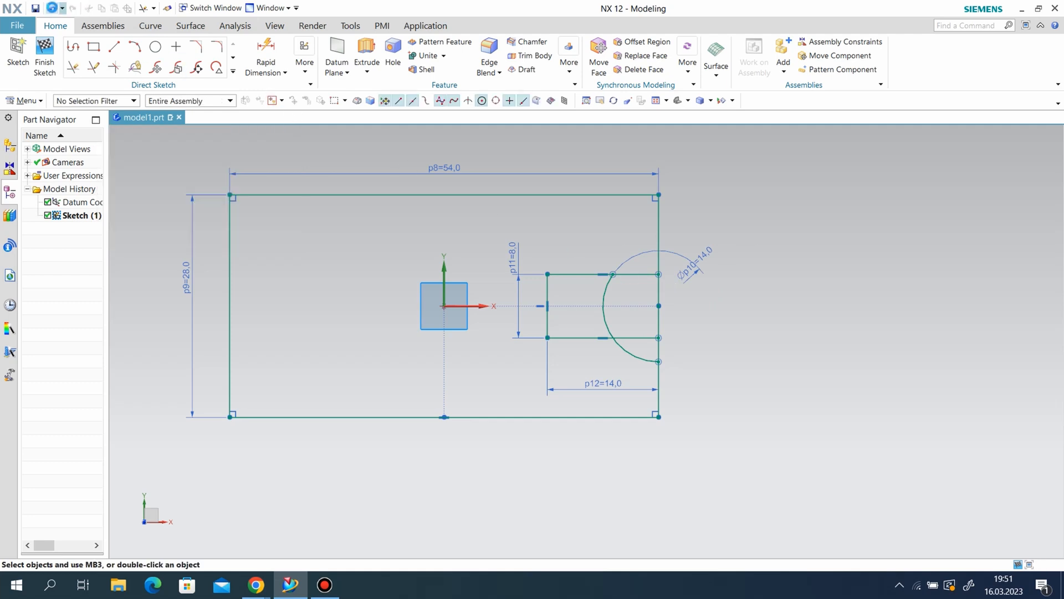
click(72, 65)
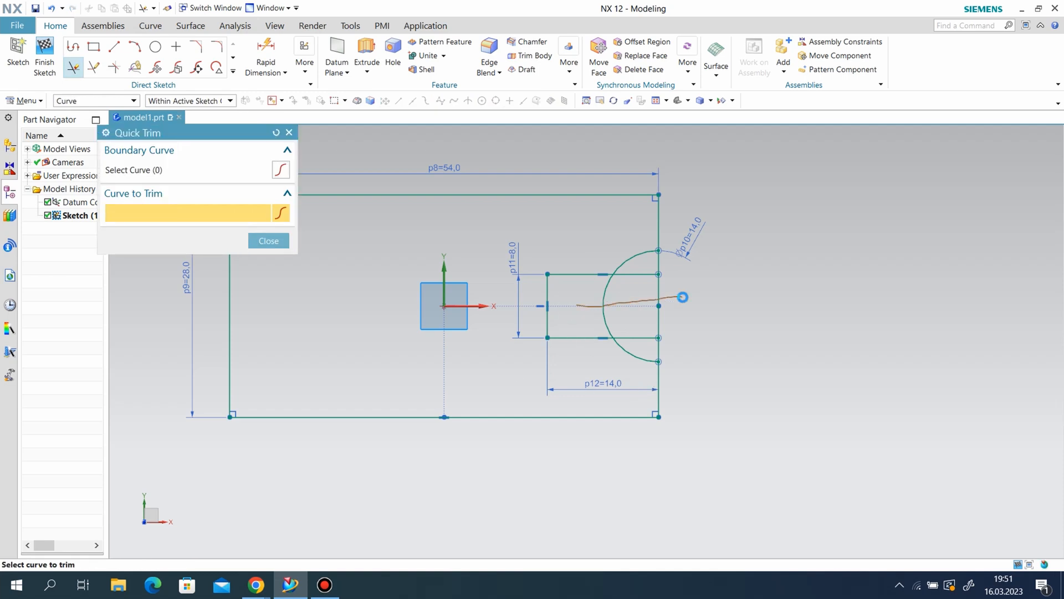
drag(682, 297, 687, 297)
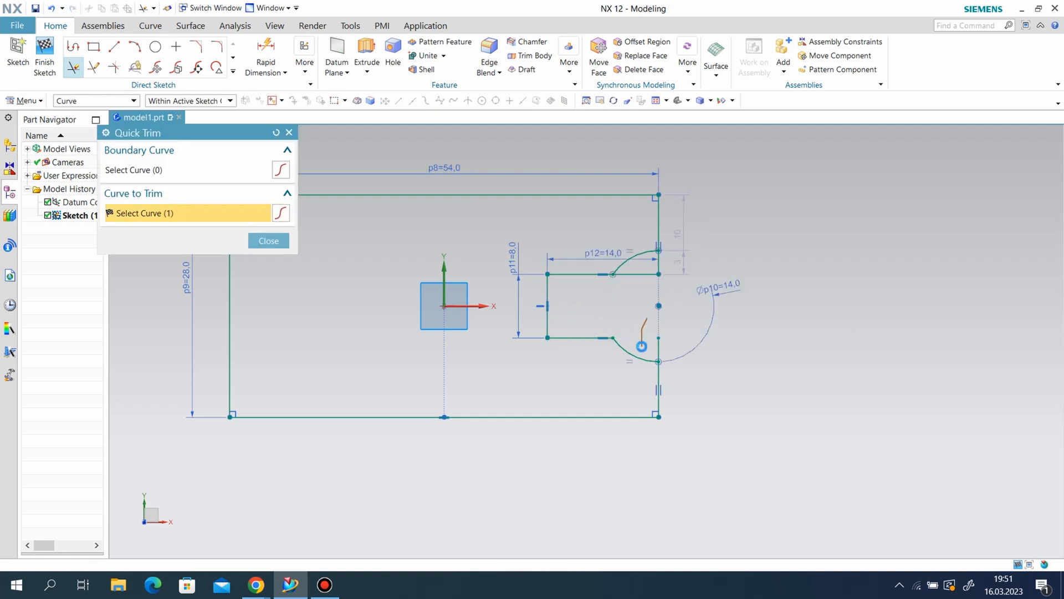
click(643, 268)
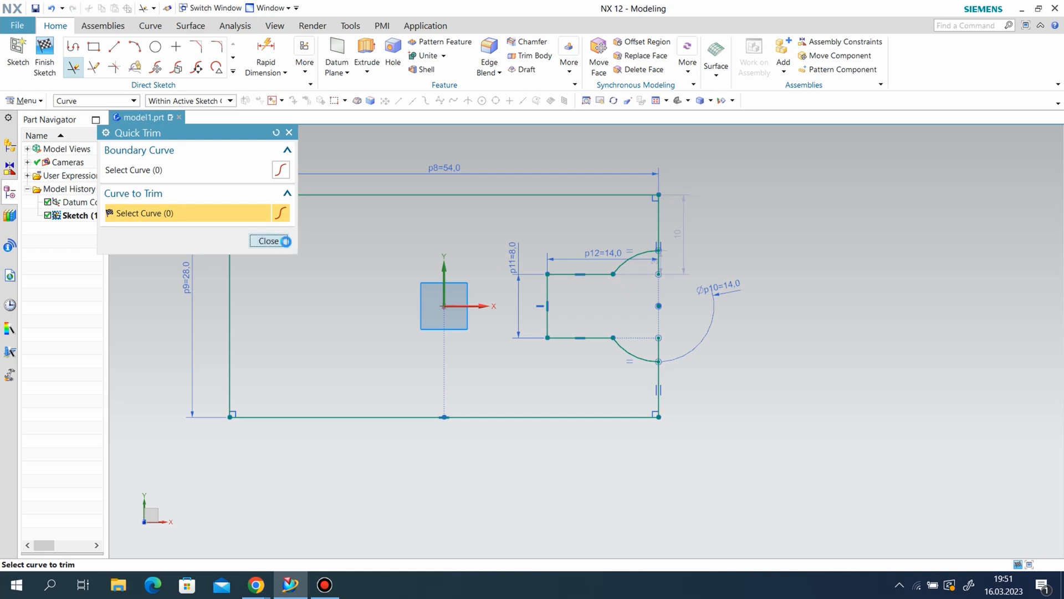
click(269, 241)
click(46, 64)
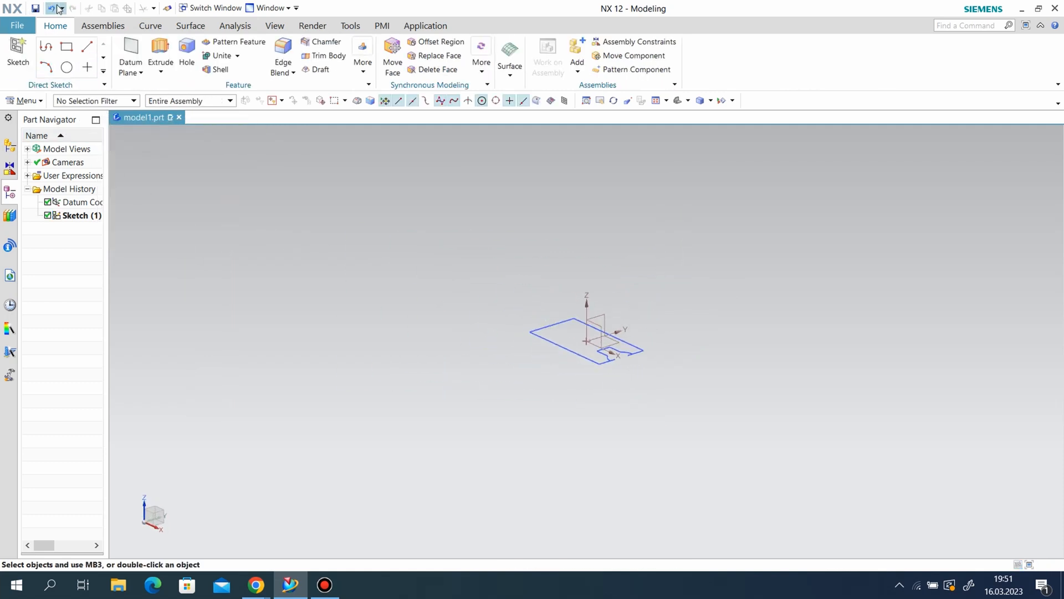
Extrude the notched sketch profile 10 mm with the Boolean set to None
click(18, 52)
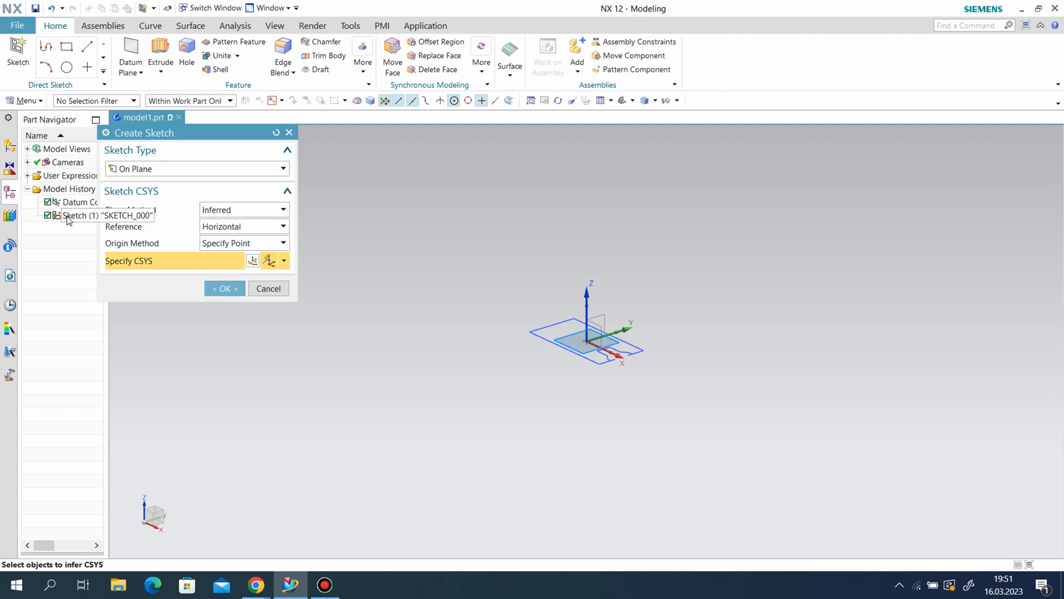
click(288, 132)
click(160, 52)
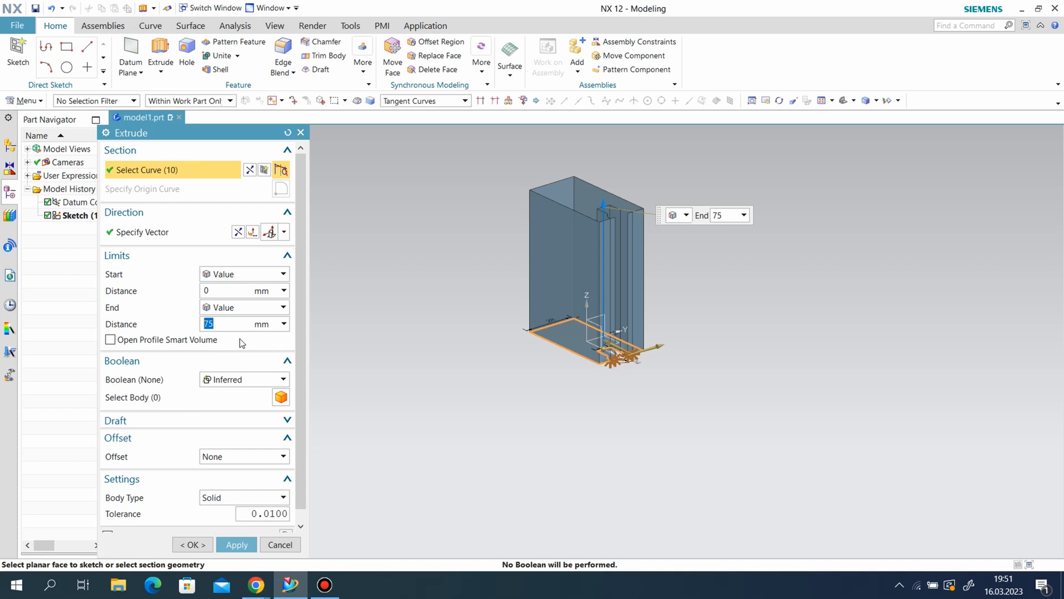
click(239, 380)
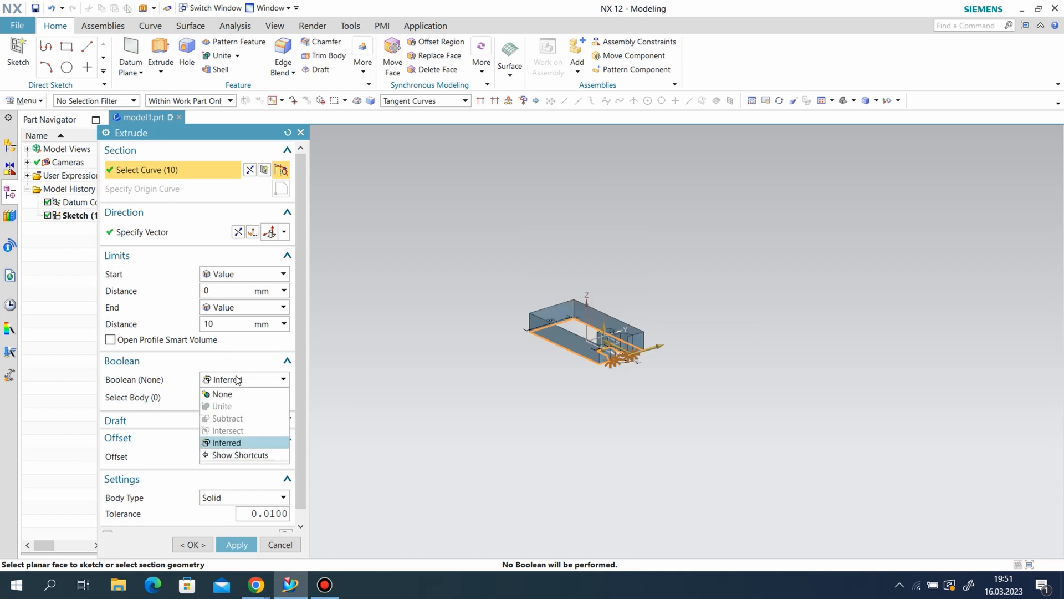
click(227, 392)
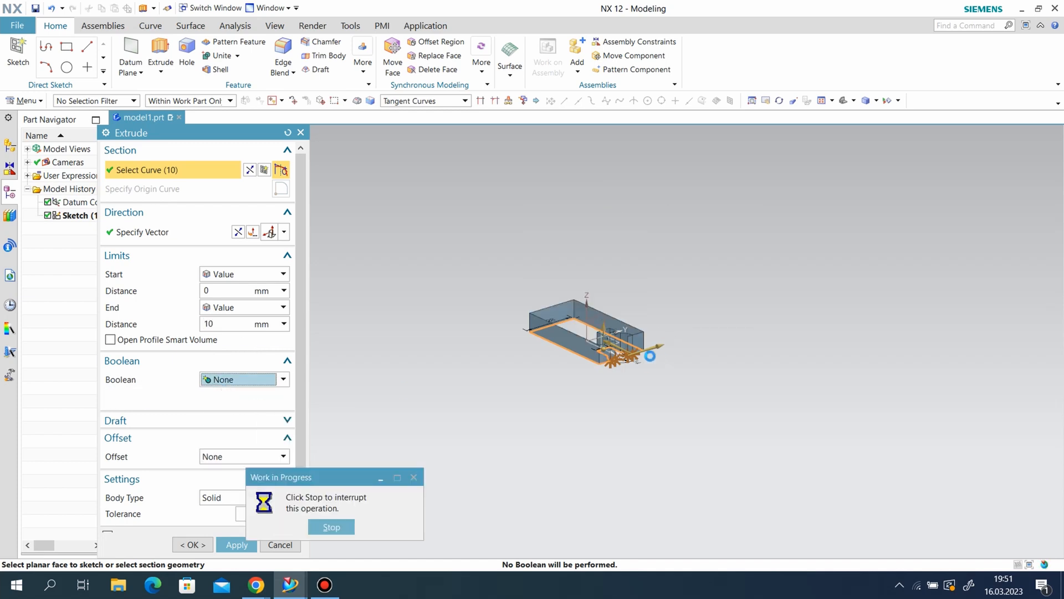
scroll(623, 361, up, 6)
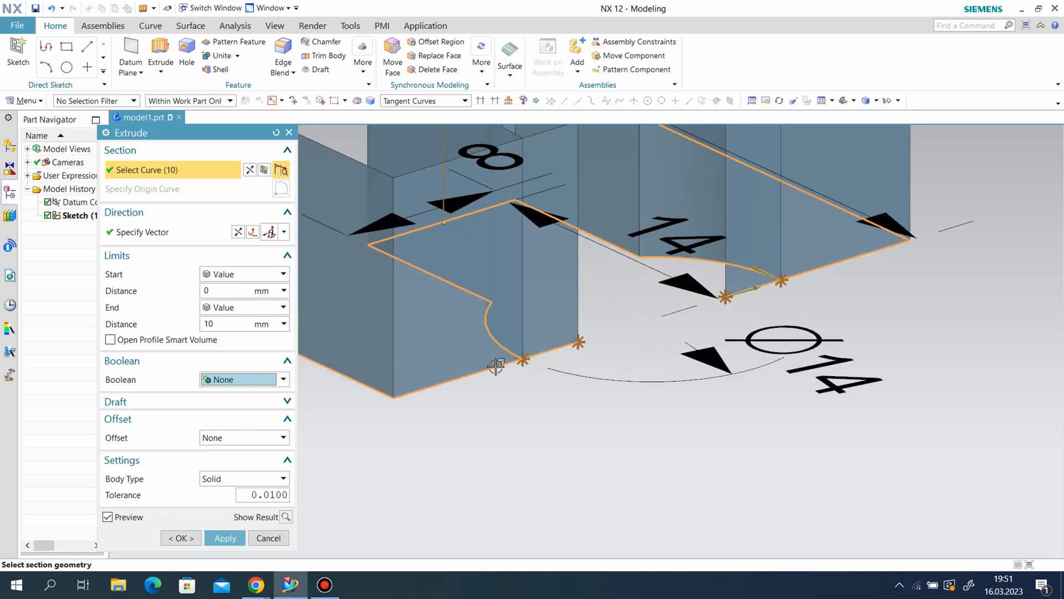
click(218, 538)
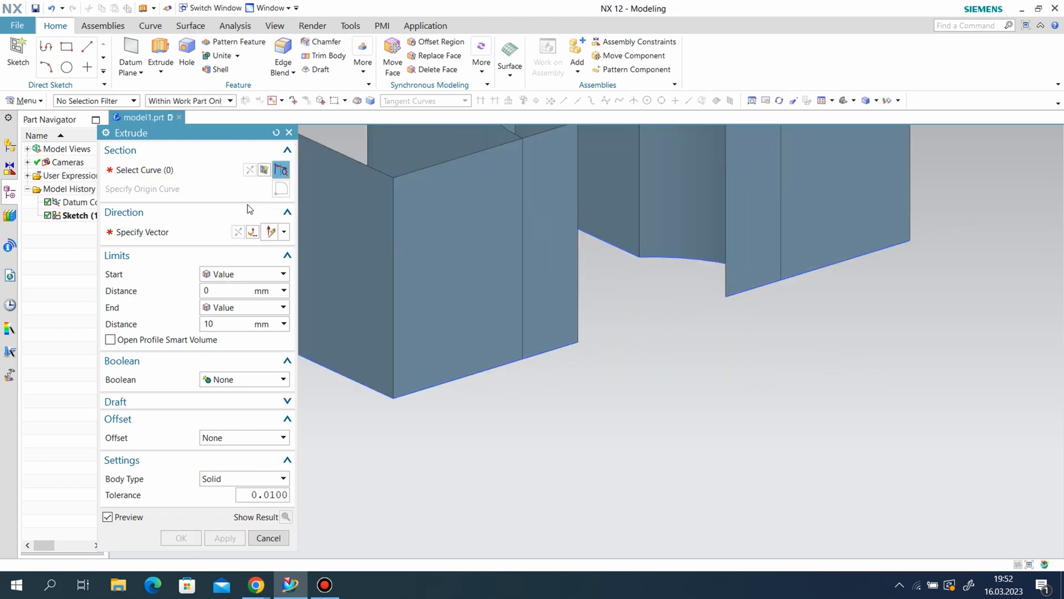
click(289, 133)
Reopen the base sketch, trim the two leftover edge segments across the notch opening, and finish the sketch
click(48, 228)
double_click(69, 218)
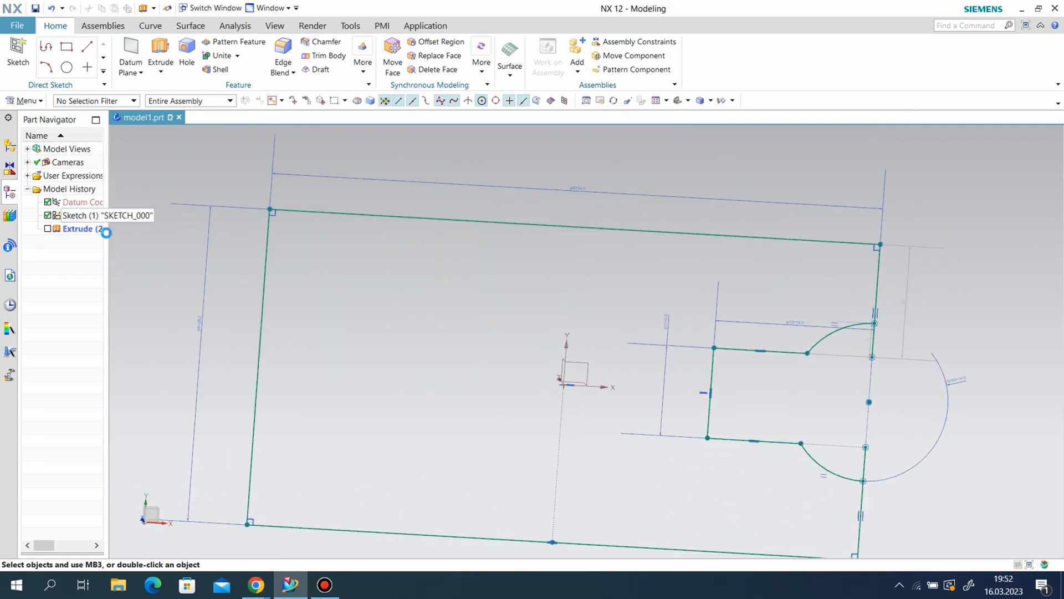
click(72, 67)
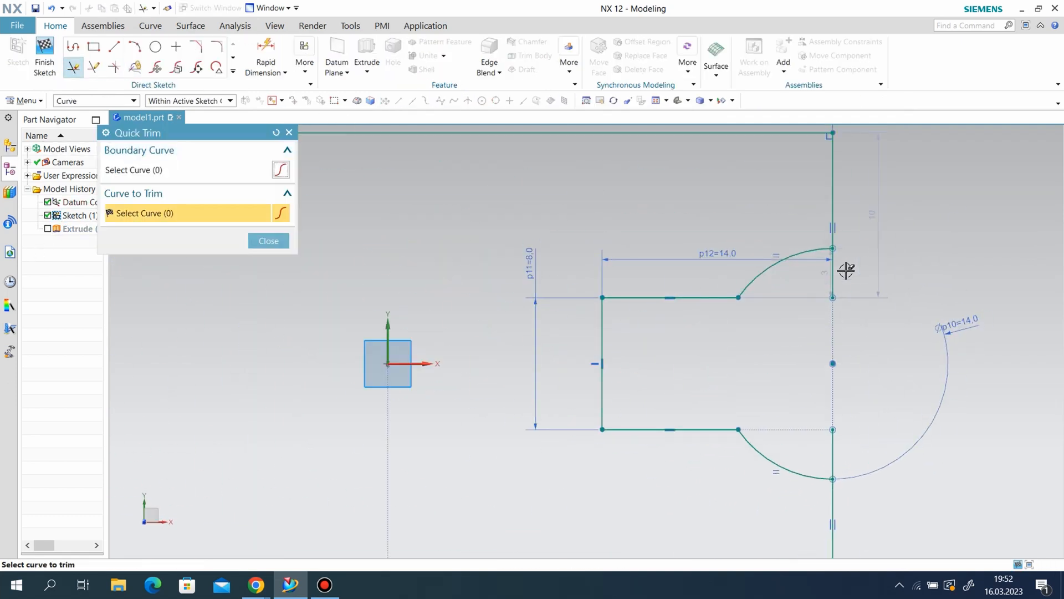
click(843, 459)
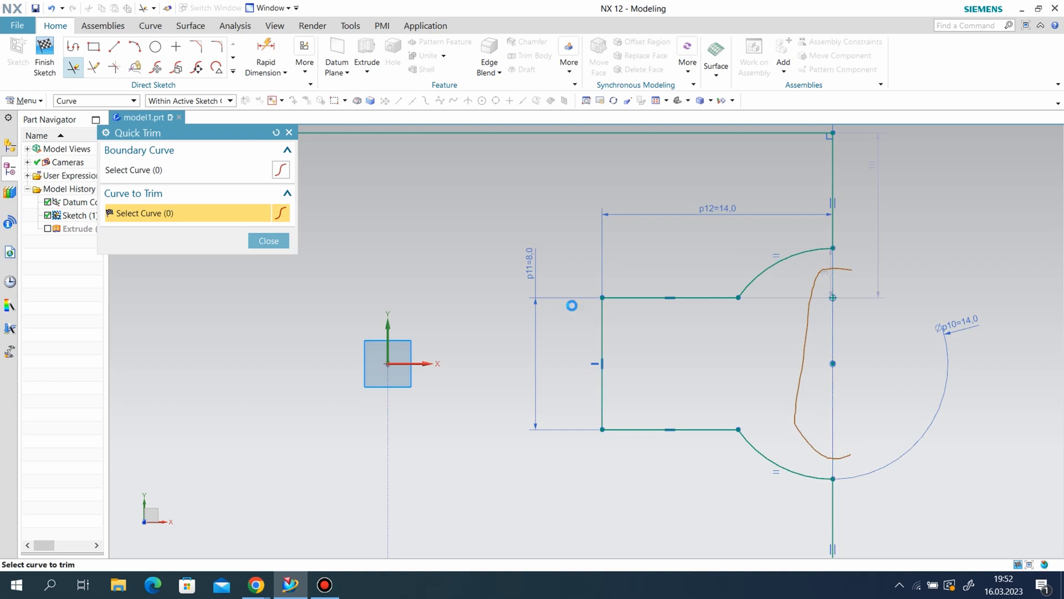
click(286, 238)
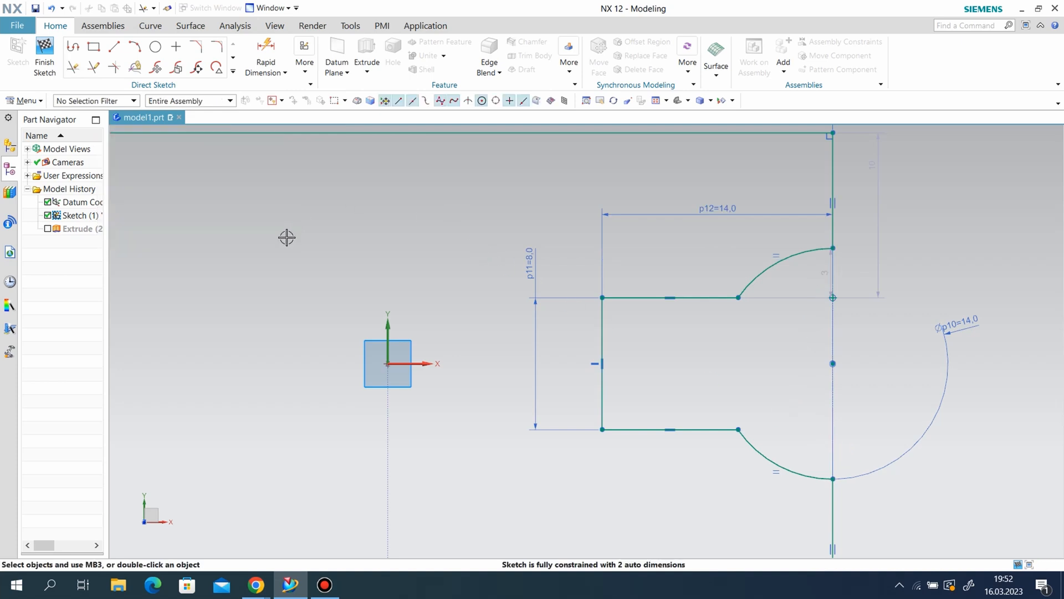
click(46, 56)
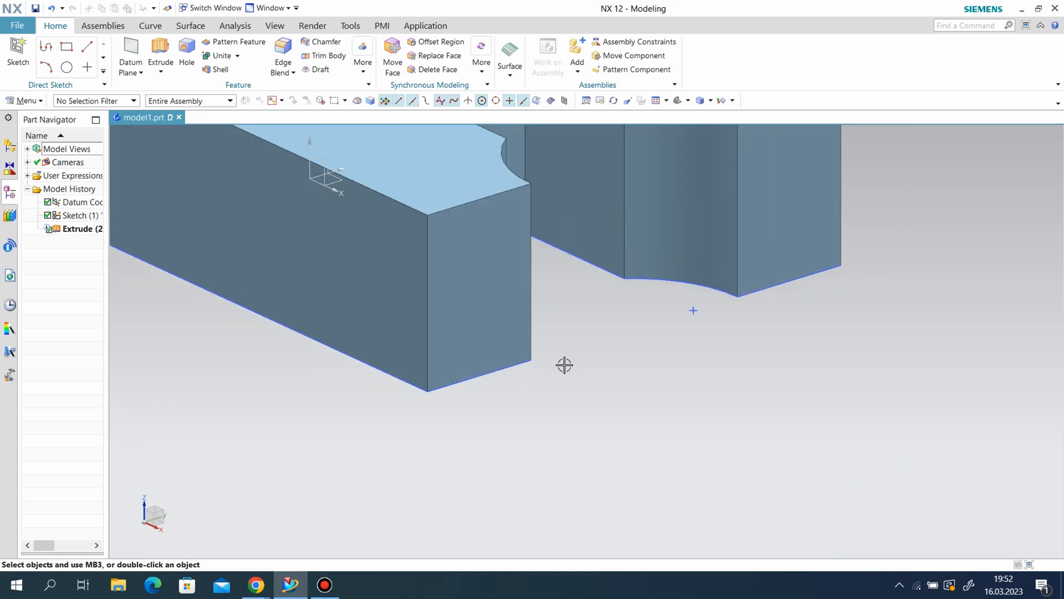
Hide the base sketch and start a new sketch on the block's long side face
right_click(526, 363)
click(564, 78)
scroll(777, 255, down, 5)
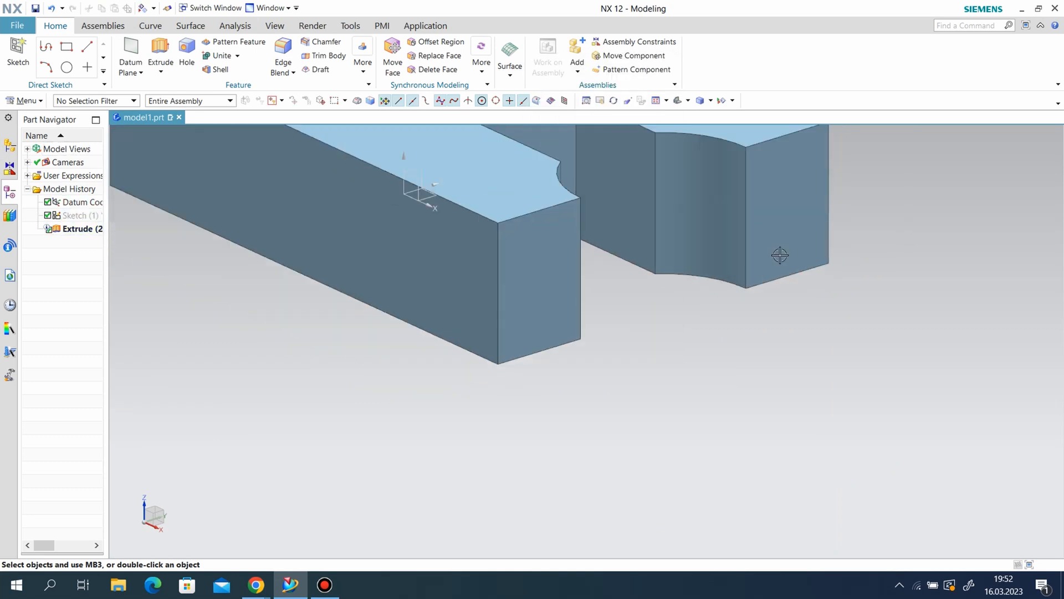
middle_drag(715, 285, 688, 305)
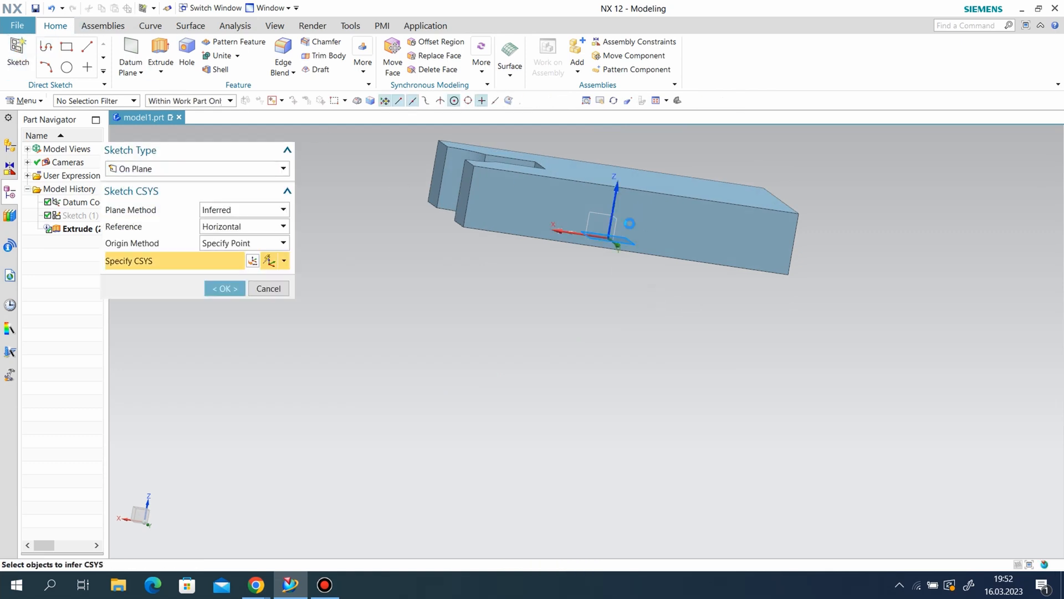
click(627, 211)
click(225, 289)
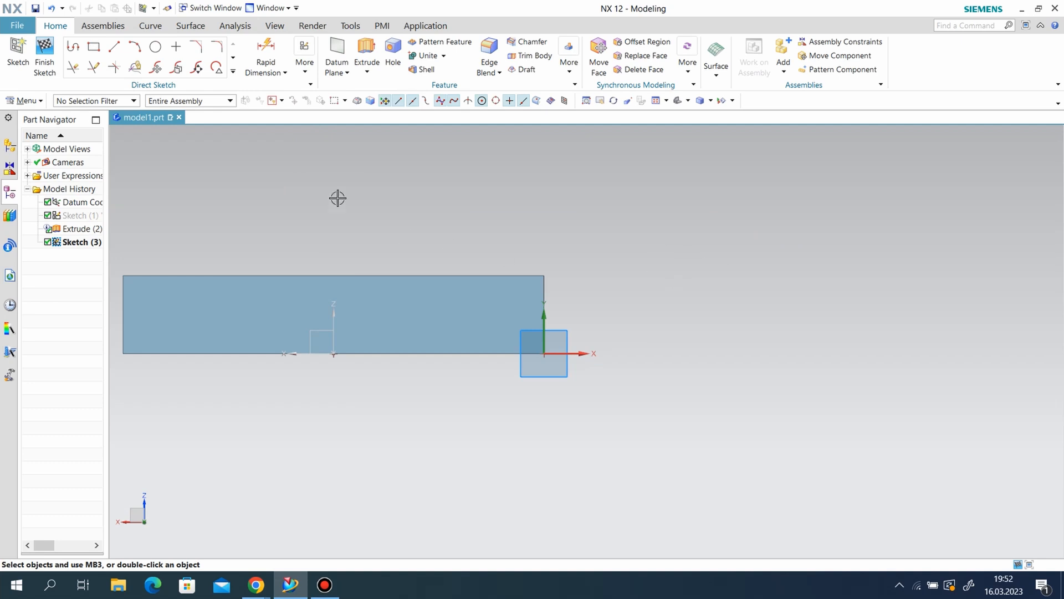
Draw a closed triangle at the side face's upper corner, about 7.7 mm along the top edge, with its lower point about 5.5 mm above the bottom
click(111, 47)
scroll(577, 329, up, 3)
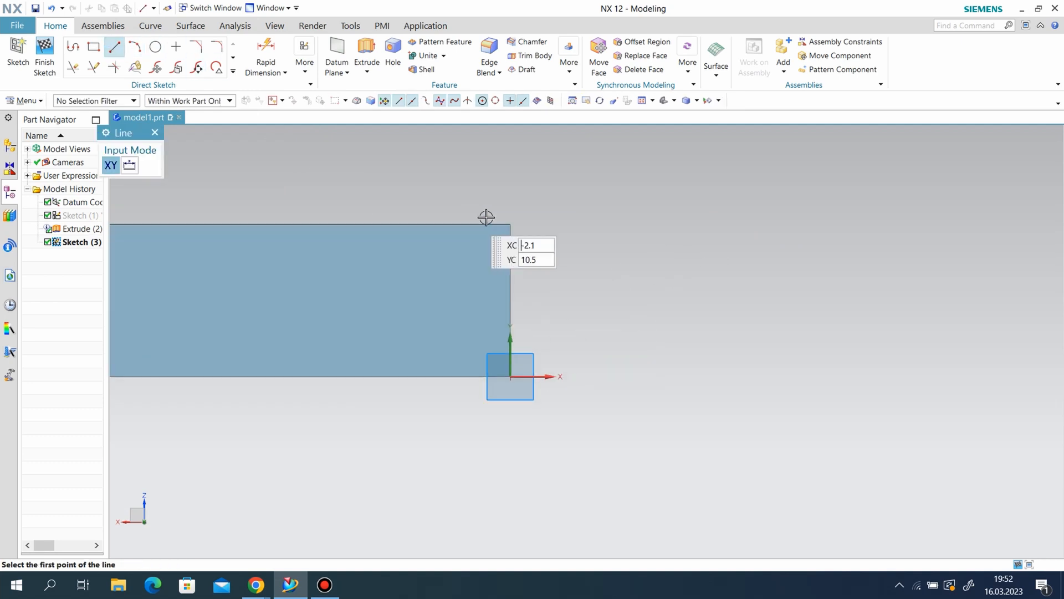
click(506, 224)
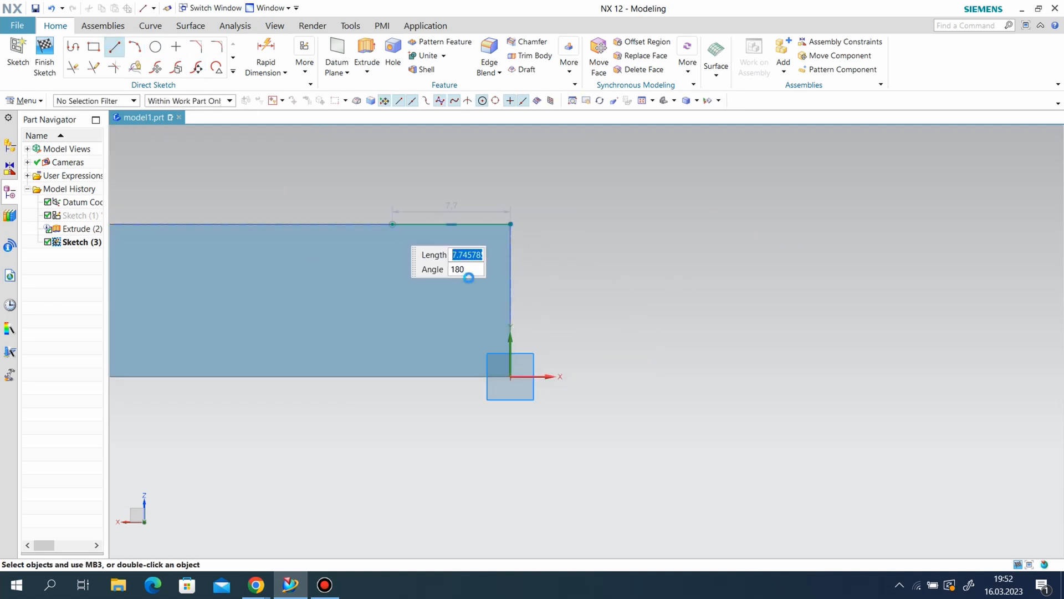
click(392, 224)
click(393, 224)
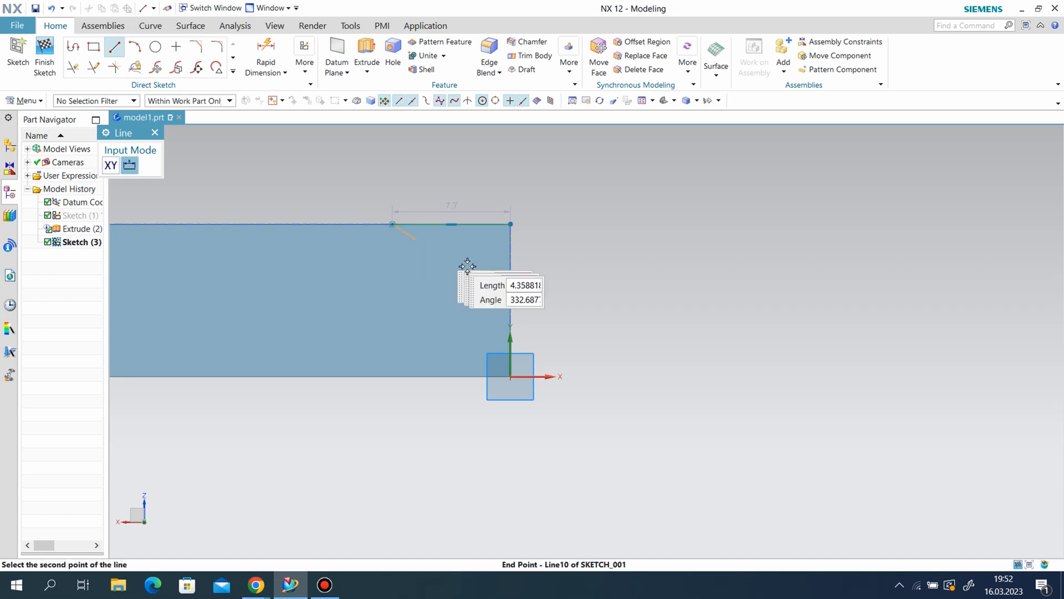
click(508, 293)
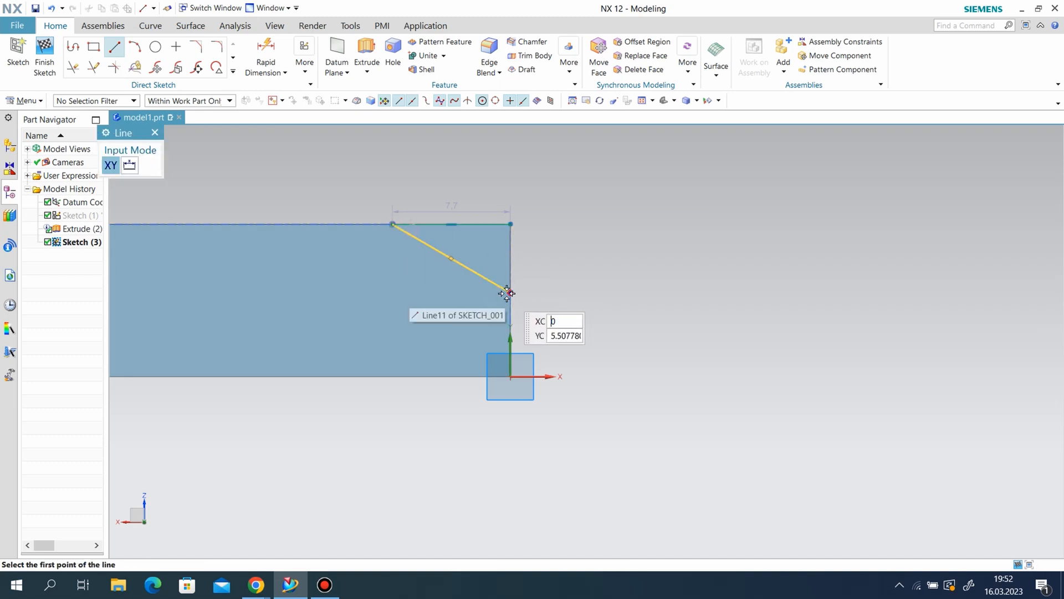
click(509, 293)
click(510, 224)
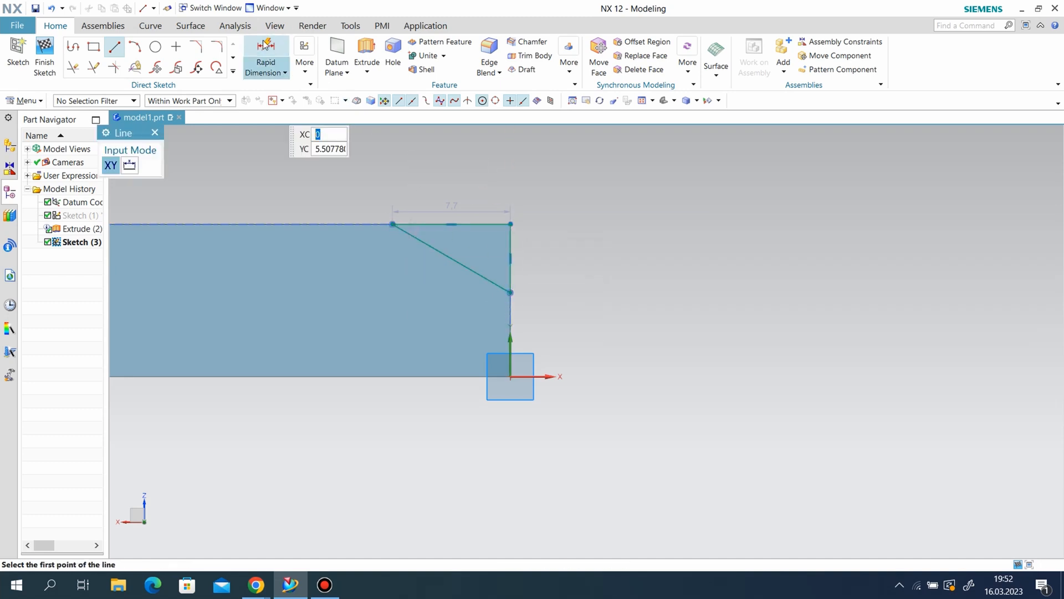
Dimension the triangle's lower point 4 mm above the block's bottom edge
click(266, 56)
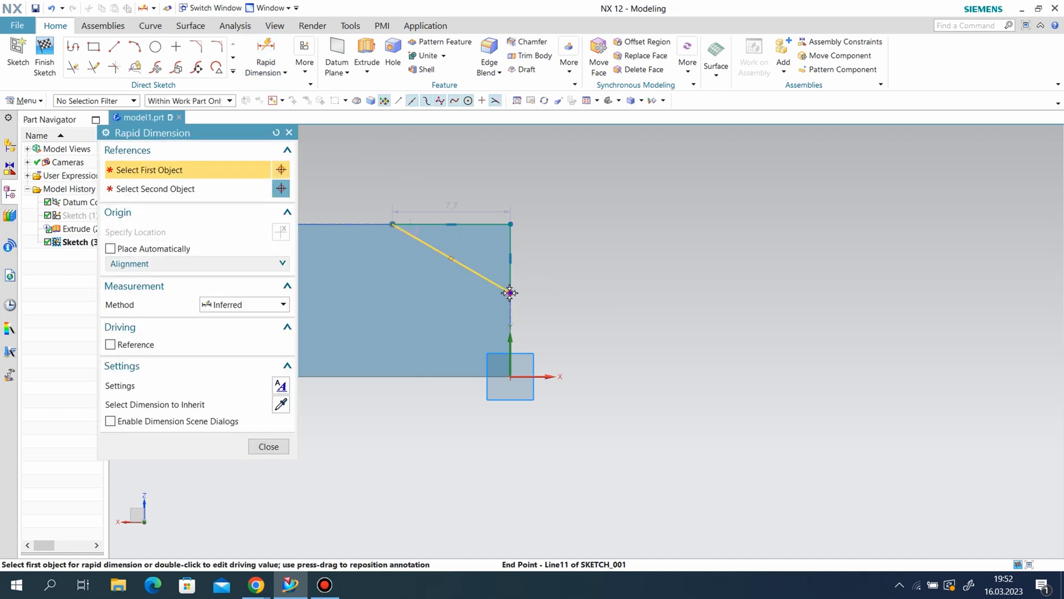
click(510, 292)
click(508, 376)
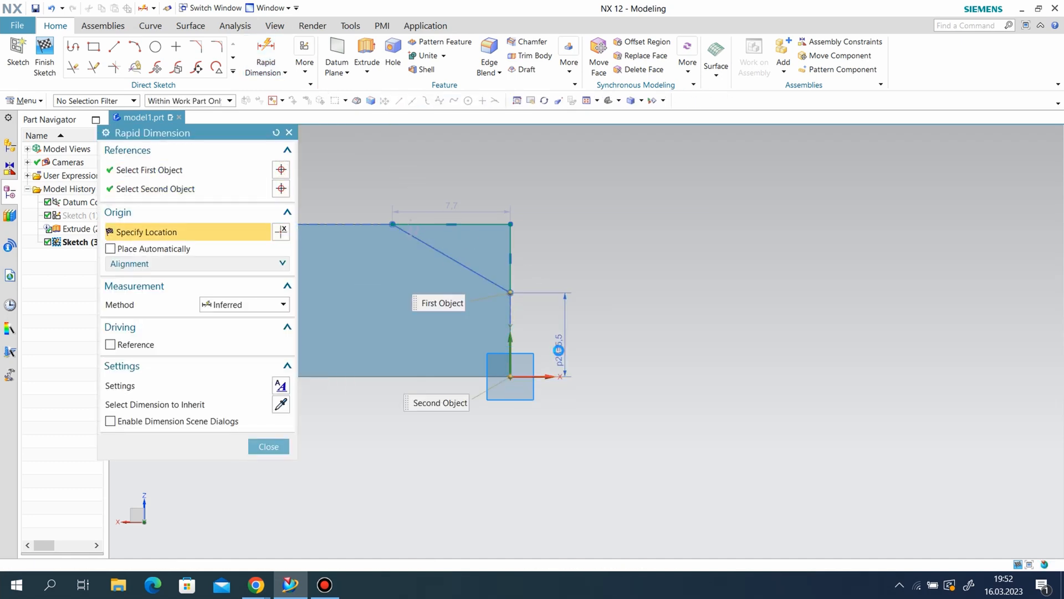
click(560, 347)
key(Return)
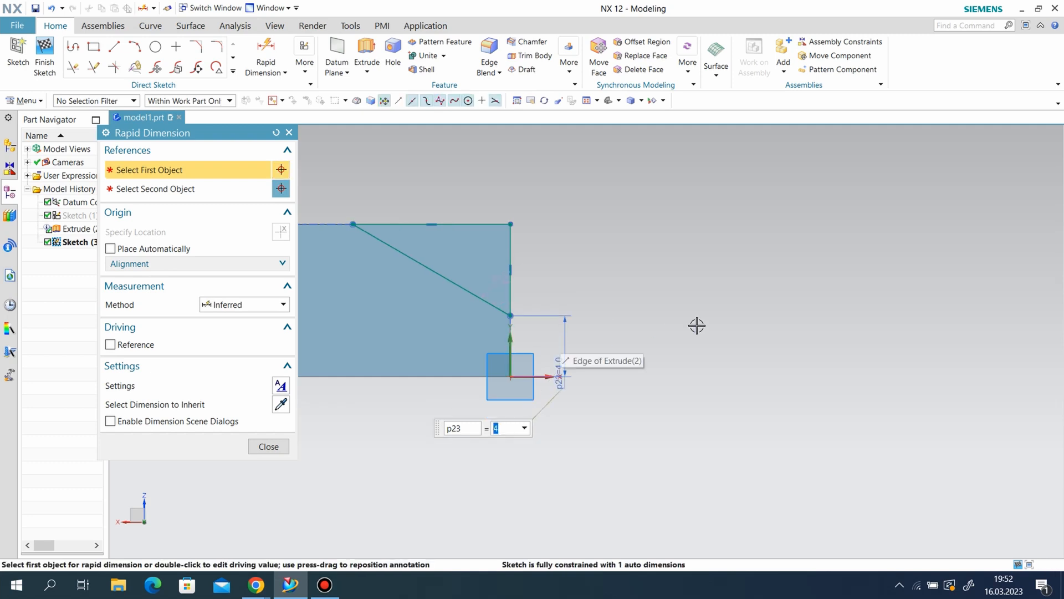
scroll(681, 331, down, 1)
click(268, 446)
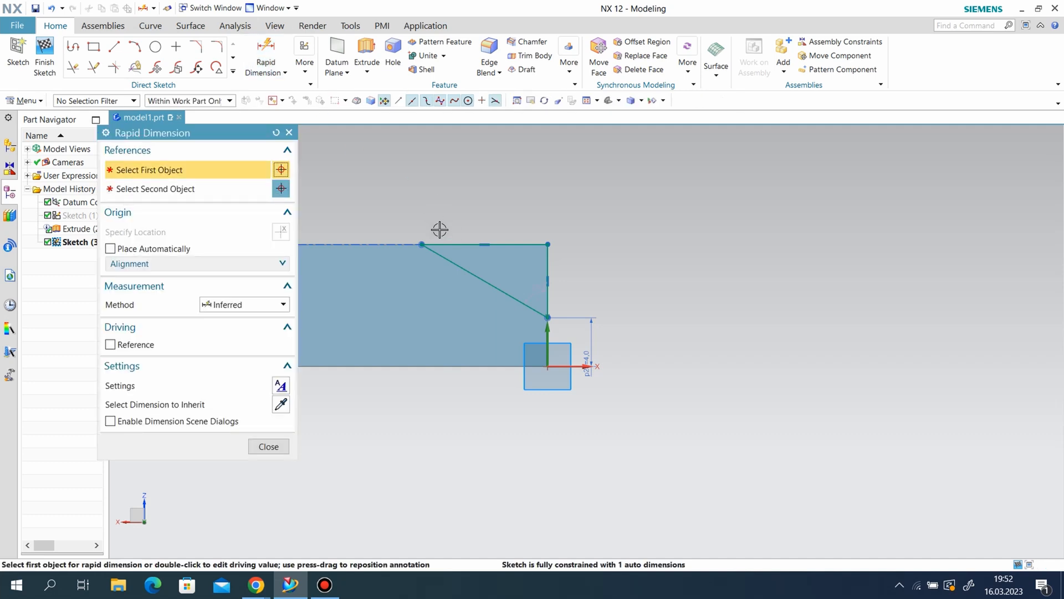
Set the triangle's horizontal edge length to 8 mm and finish the sketch
click(482, 244)
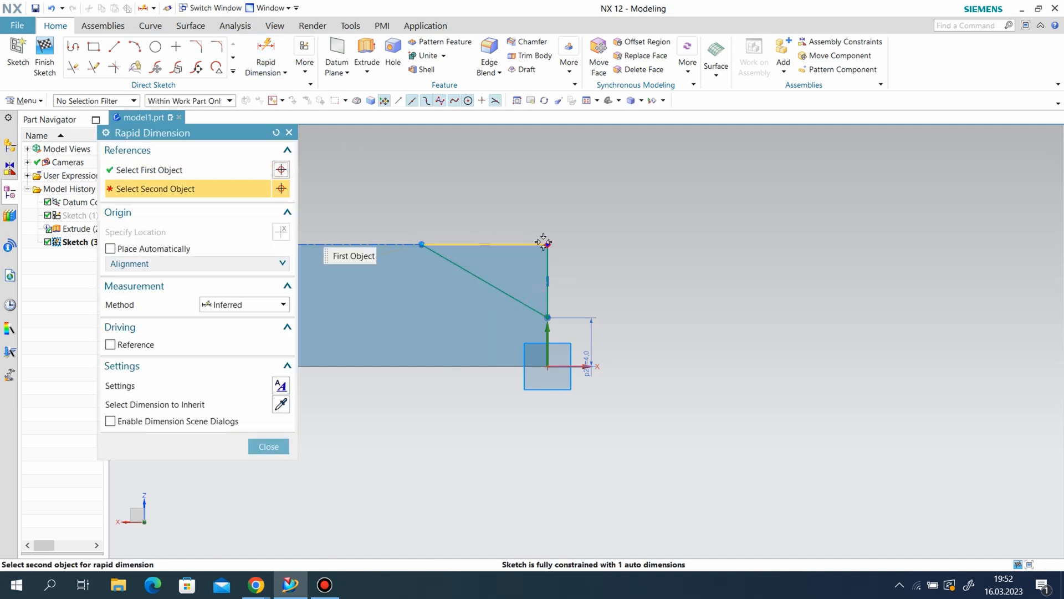
click(546, 244)
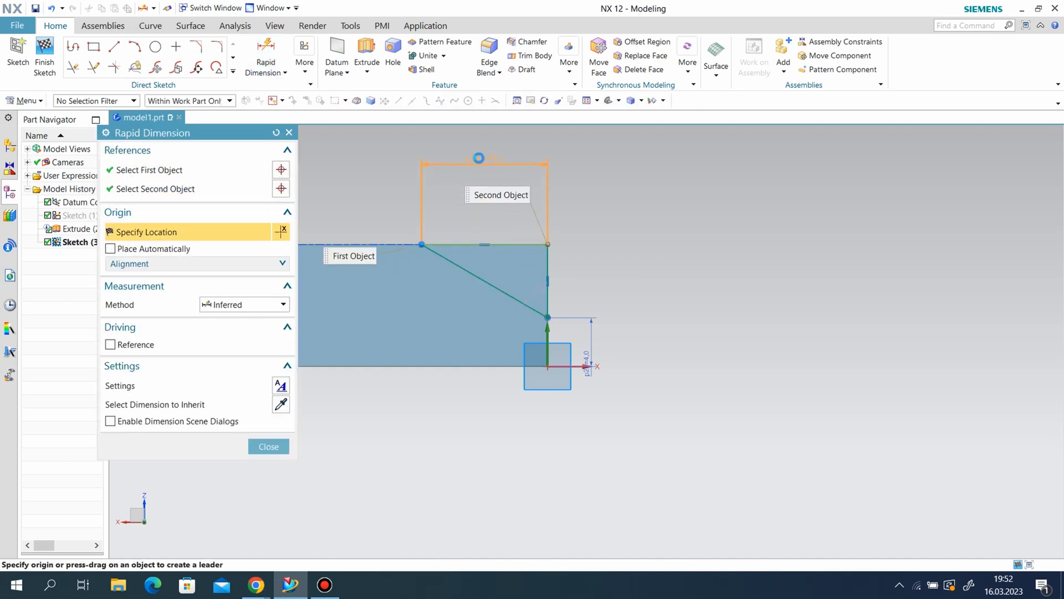
click(480, 159)
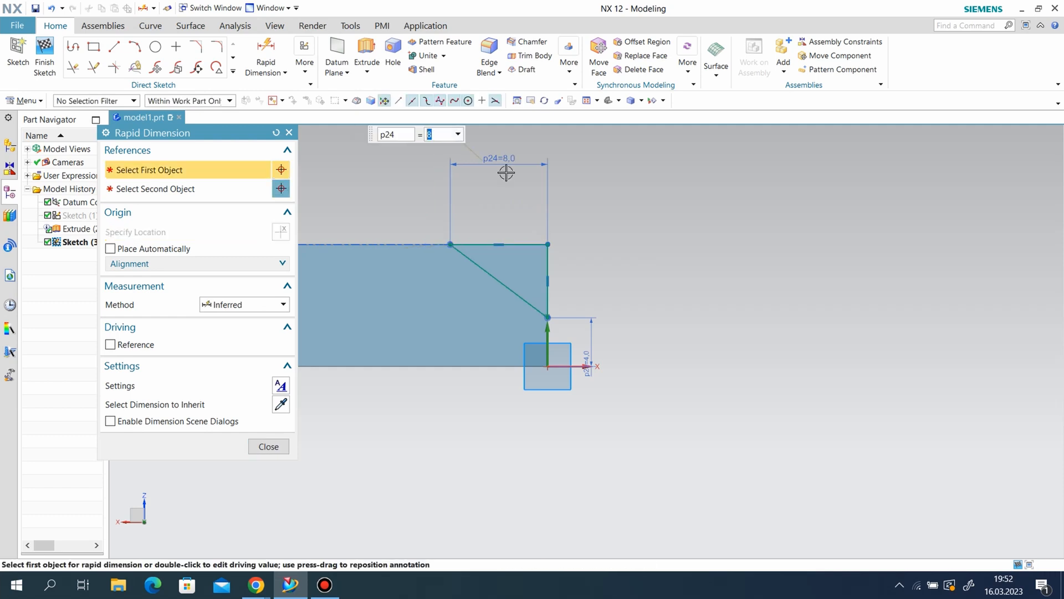
click(273, 448)
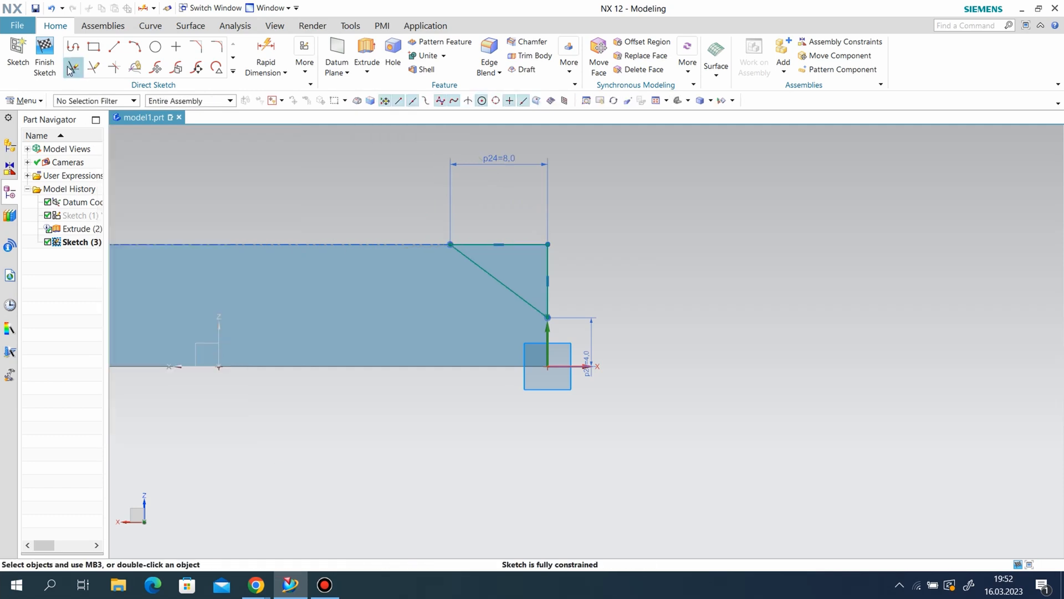
click(44, 56)
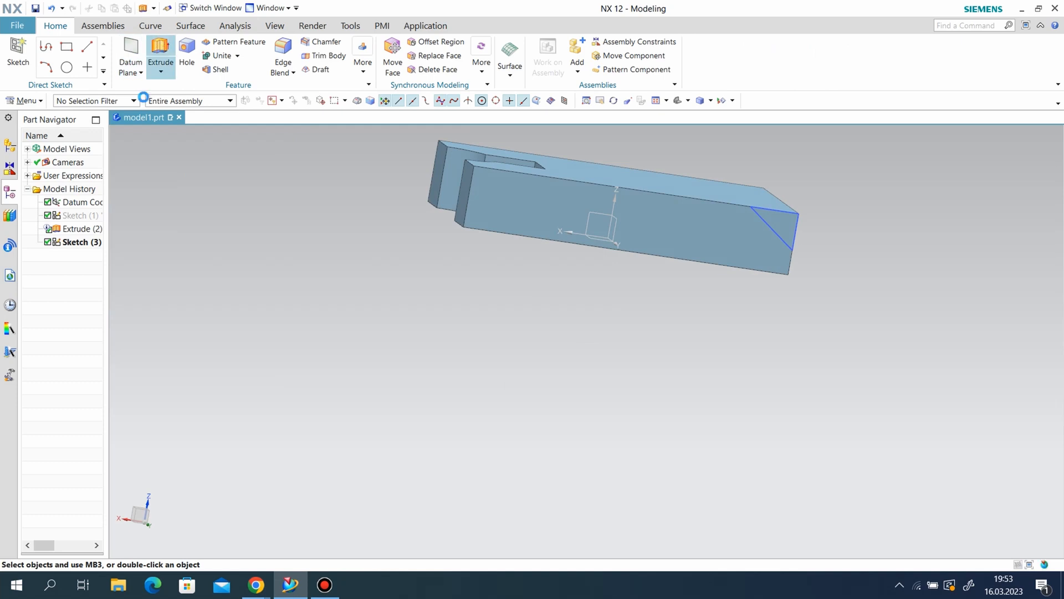
Extrude the triangle 32 mm across the block as a Subtract, cutting a sloped end face
click(160, 56)
middle_drag(635, 278, 687, 271)
drag(693, 443, 607, 344)
click(244, 379)
click(221, 418)
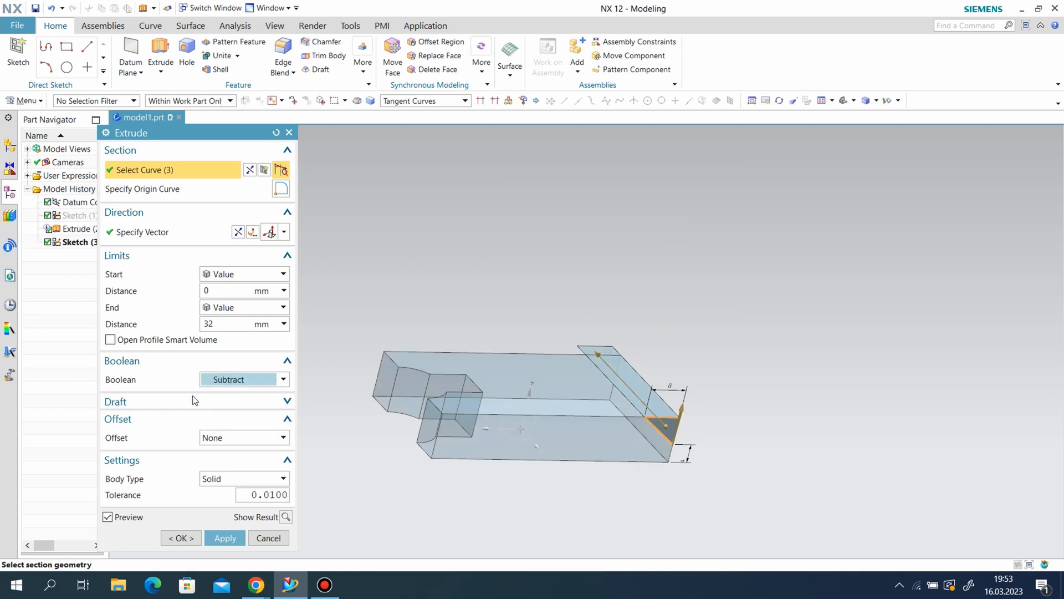
click(237, 543)
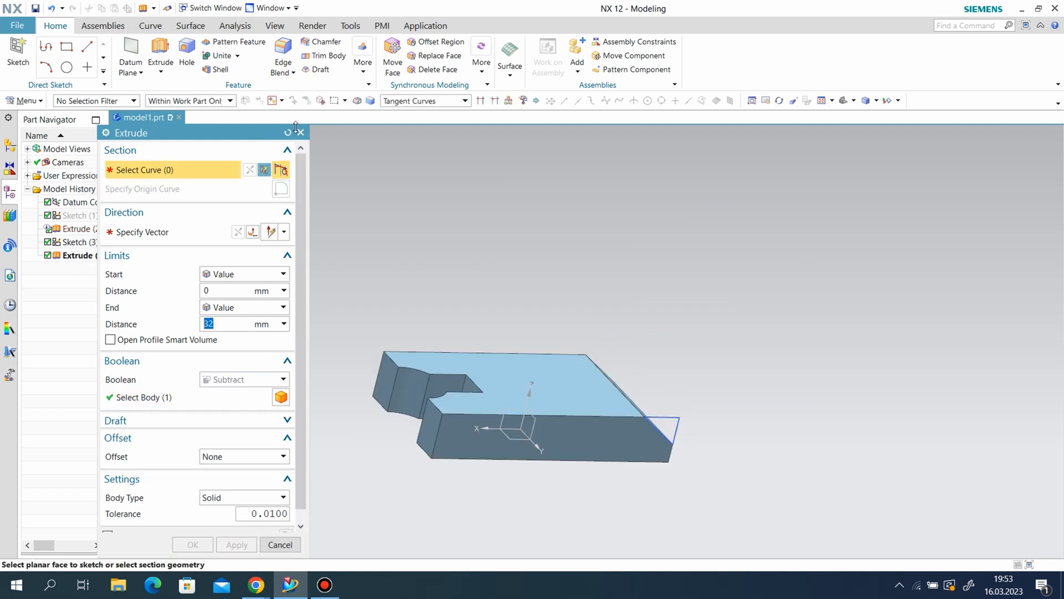
key(Escape)
Hide the triangle sketch and start a new sketch on the block's top face
right_click(685, 426)
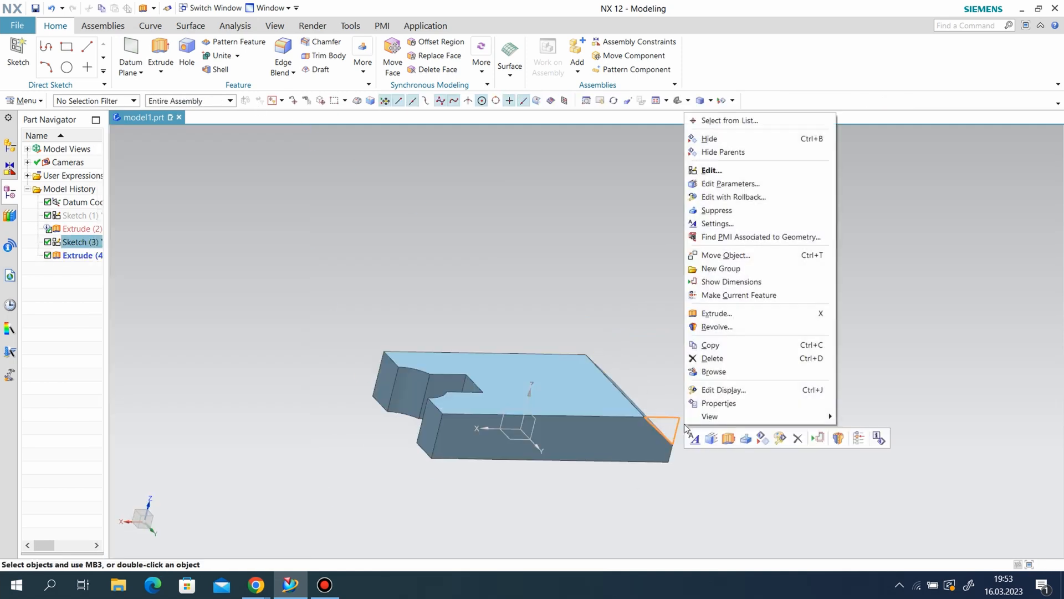
click(709, 138)
click(528, 394)
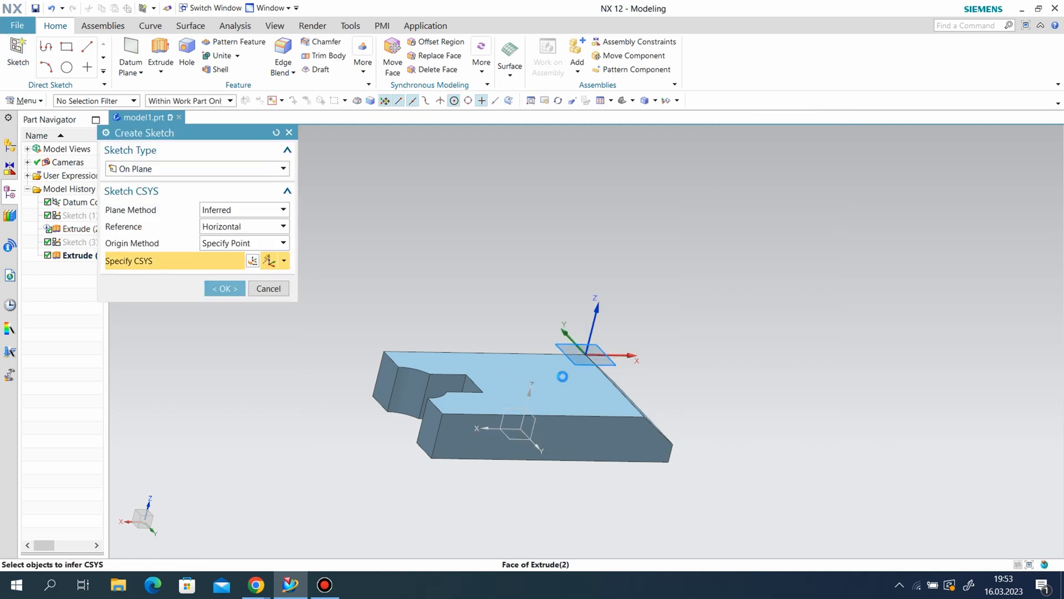
click(225, 288)
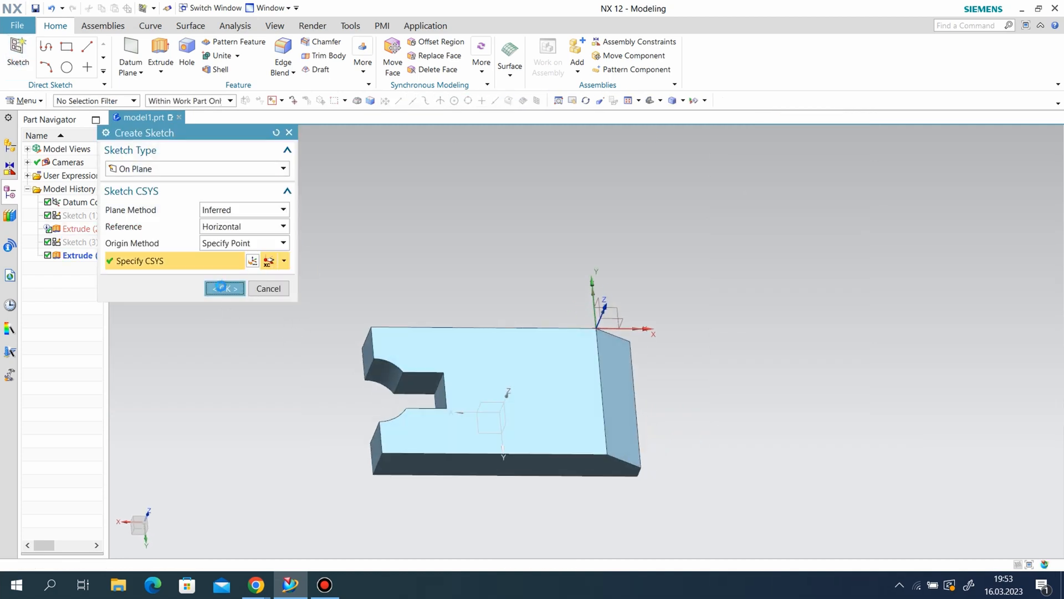
Sketch a circle about 11 mm in diameter on the block's top face, between the notch and the sloped end
scroll(564, 459, up, 1)
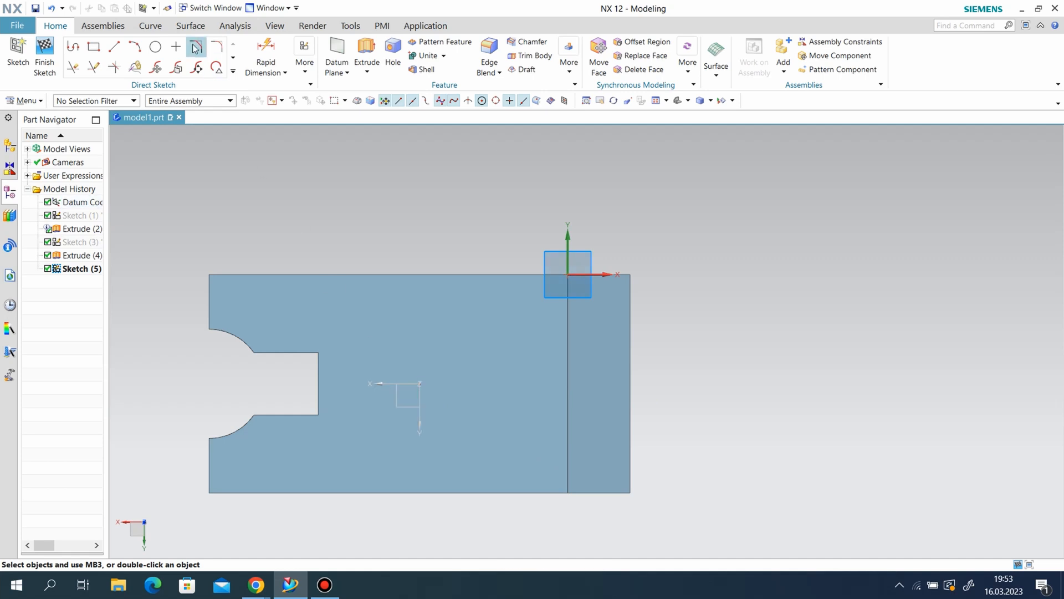
click(155, 47)
click(474, 399)
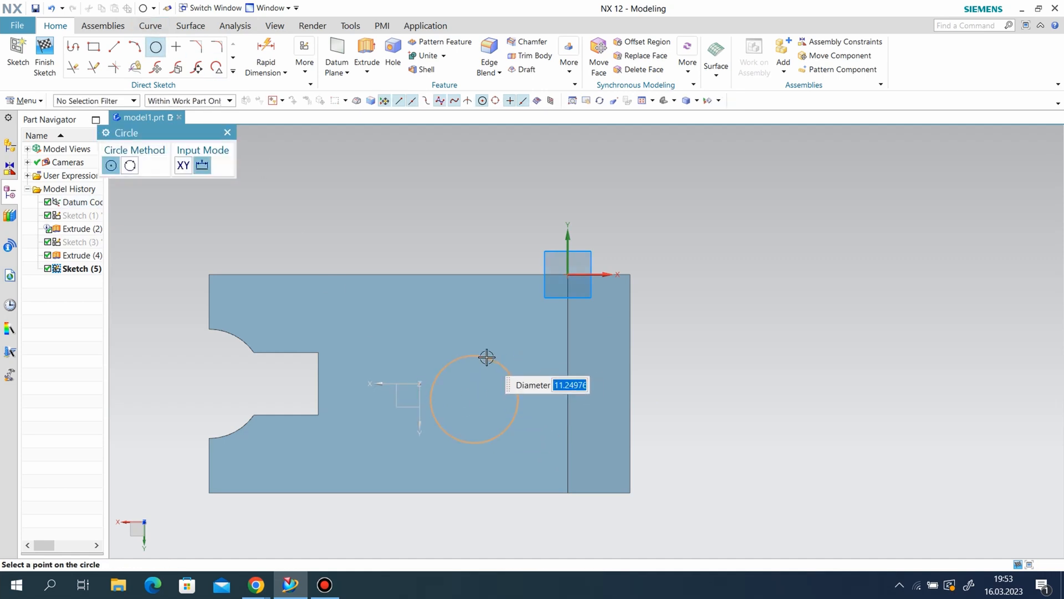
click(488, 356)
Constrain the circle's centre to align horizontally with the midpoint of the sloped face's upper edge
click(295, 76)
click(333, 102)
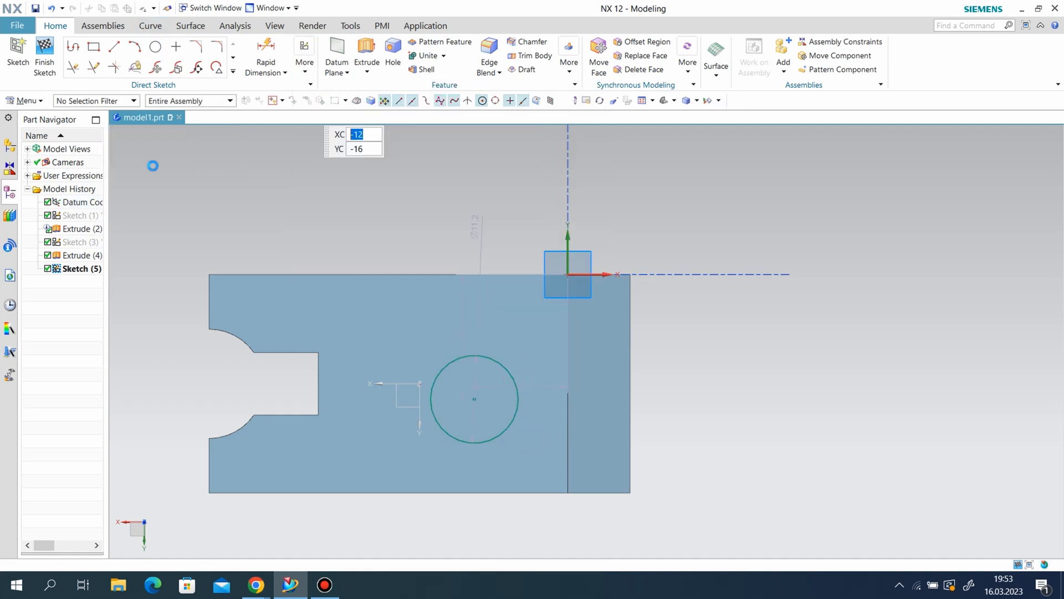
click(518, 397)
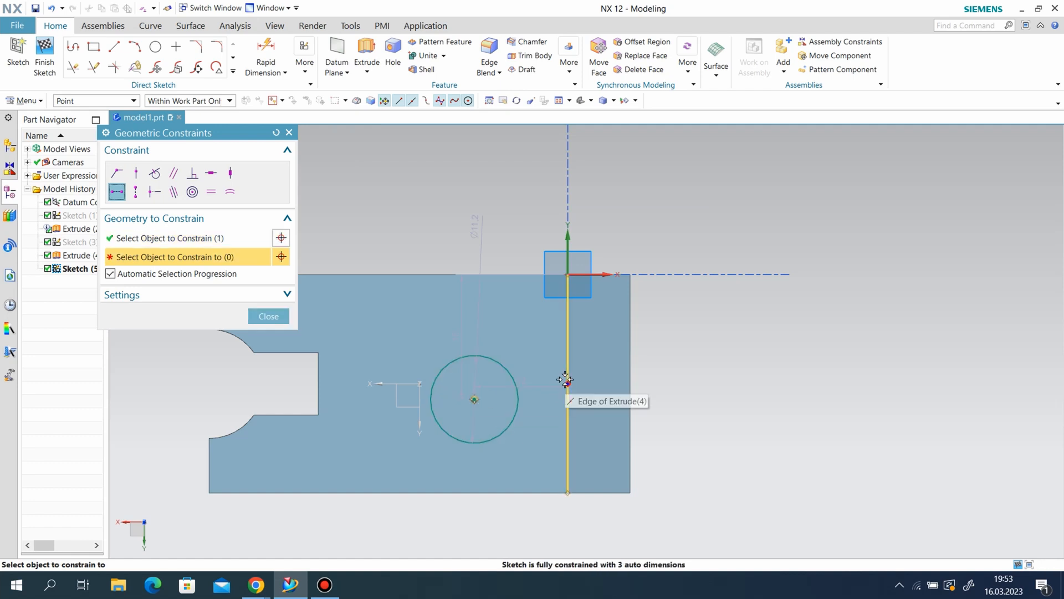
click(565, 387)
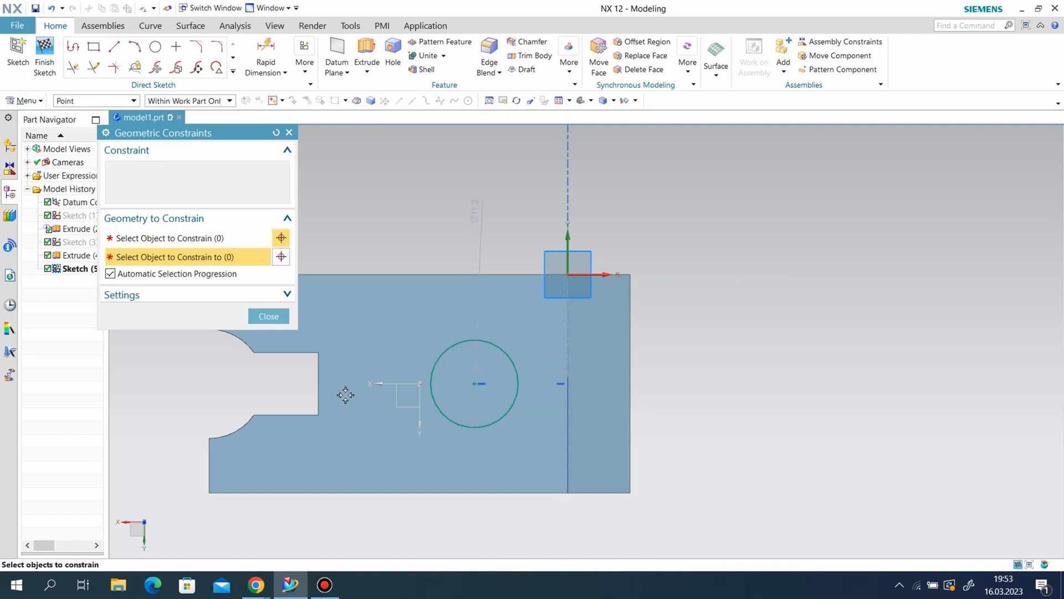
click(268, 316)
Dimension the circle's centre 30 mm from the block's notched end
click(266, 54)
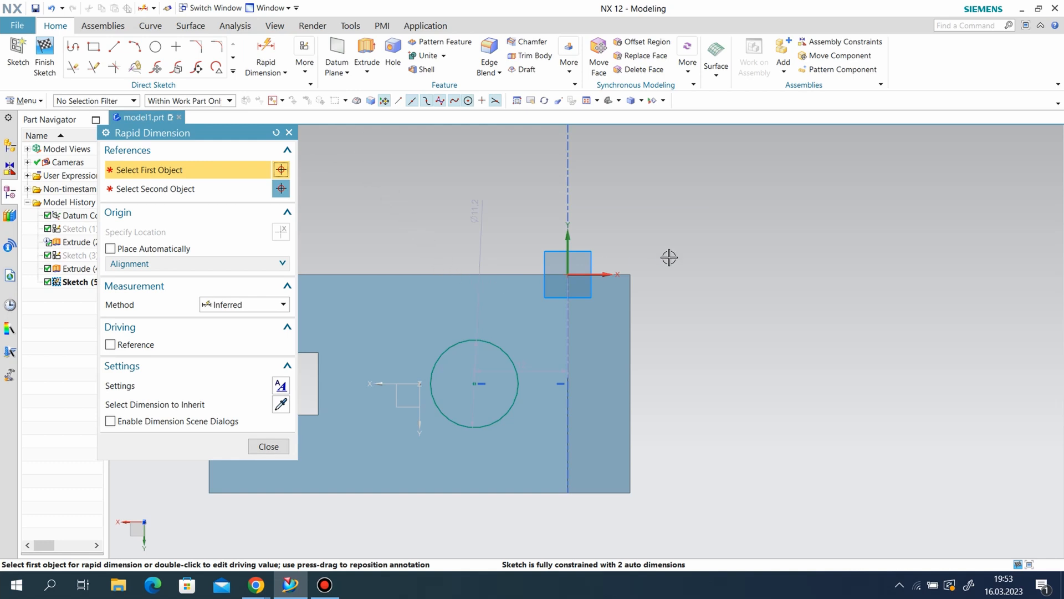
scroll(669, 257, down, 3)
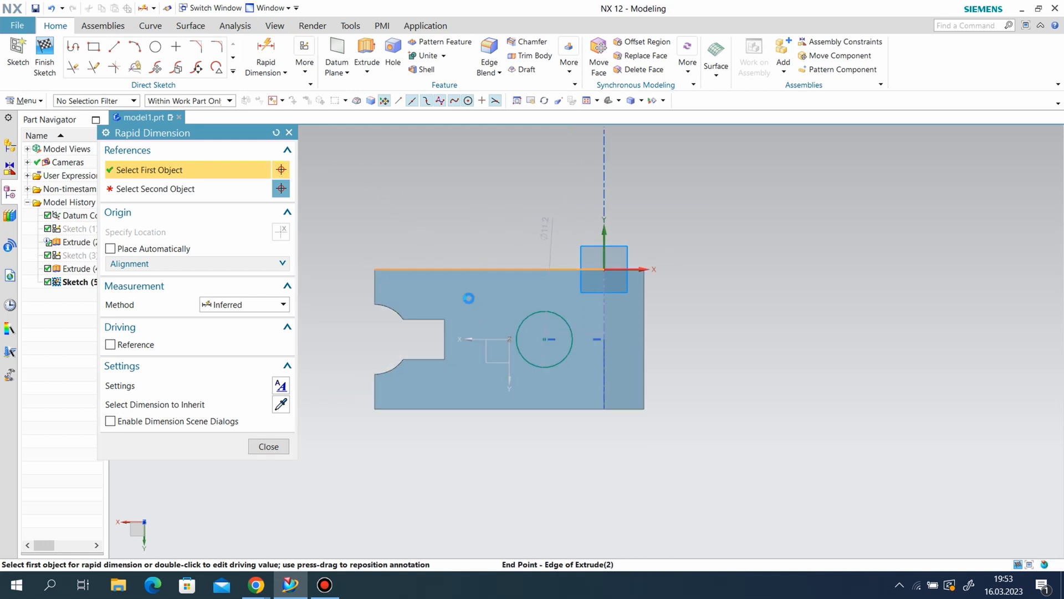
click(375, 269)
click(544, 338)
click(445, 233)
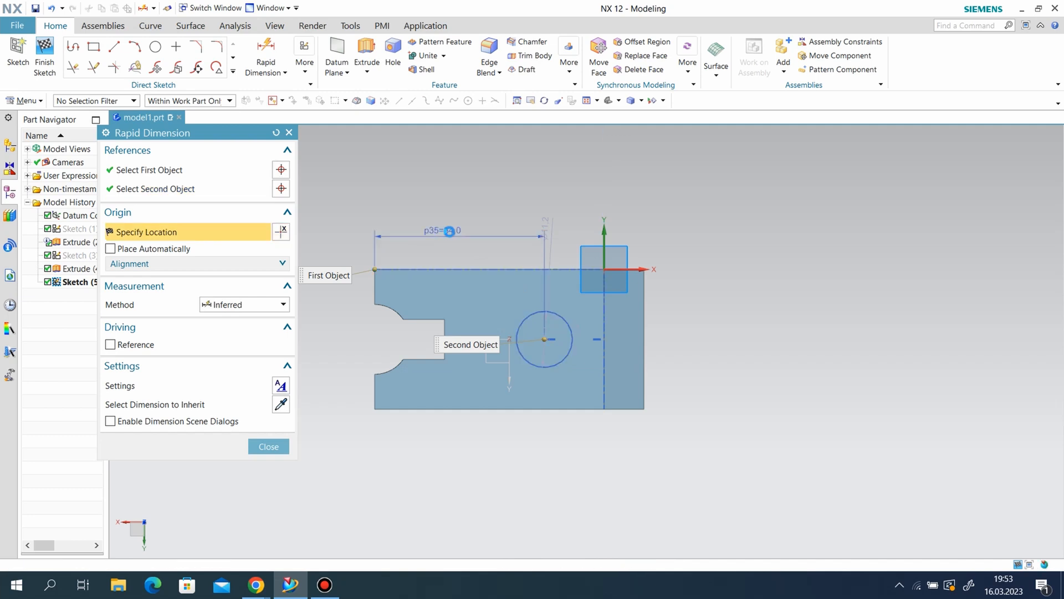
text(3)
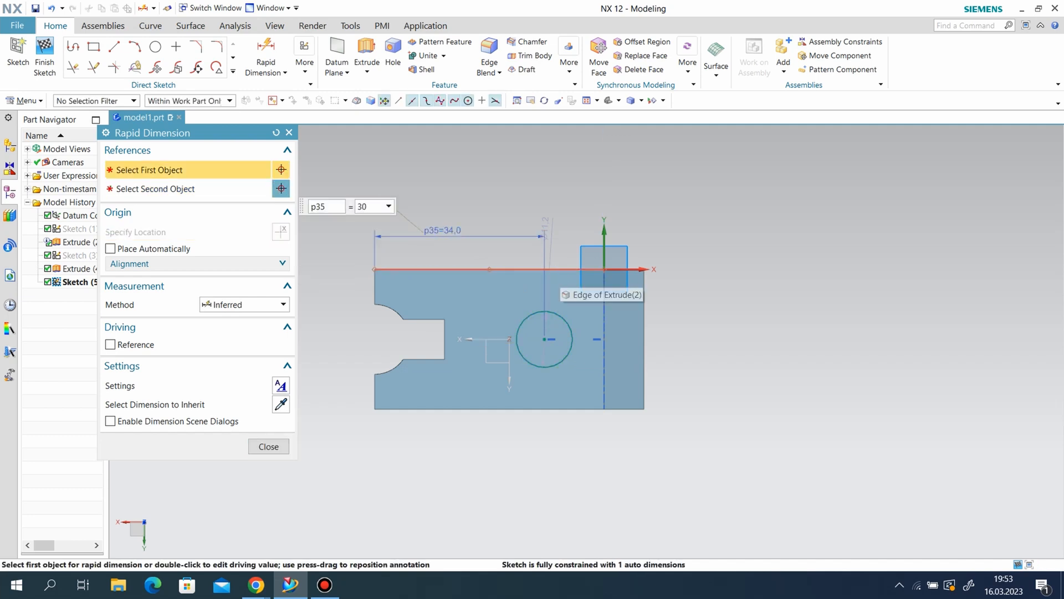
text(0)
key(Return)
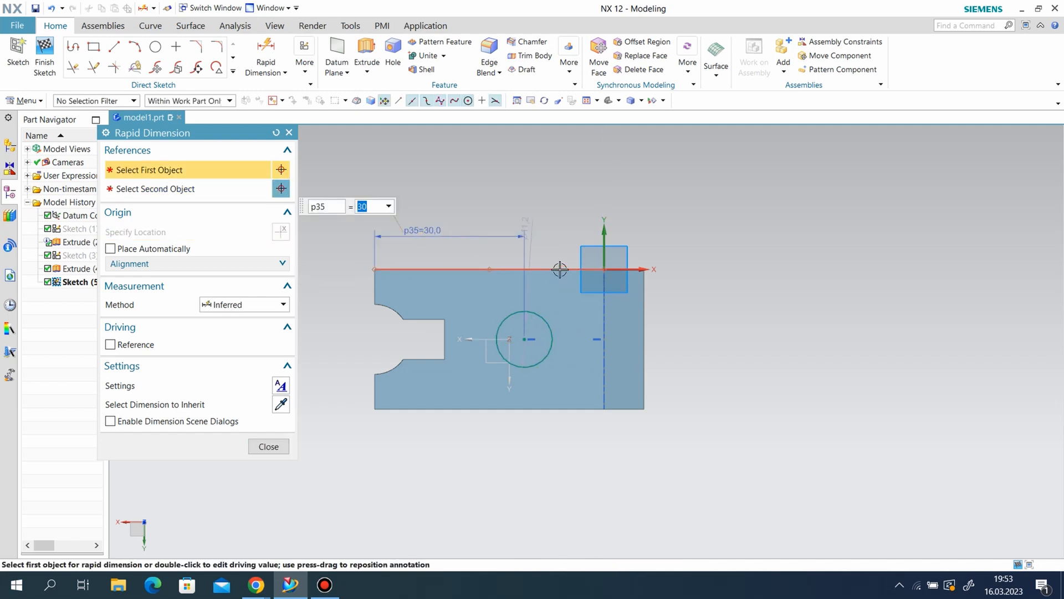
Set the circle's diameter to 22 mm and finish the sketch
click(544, 317)
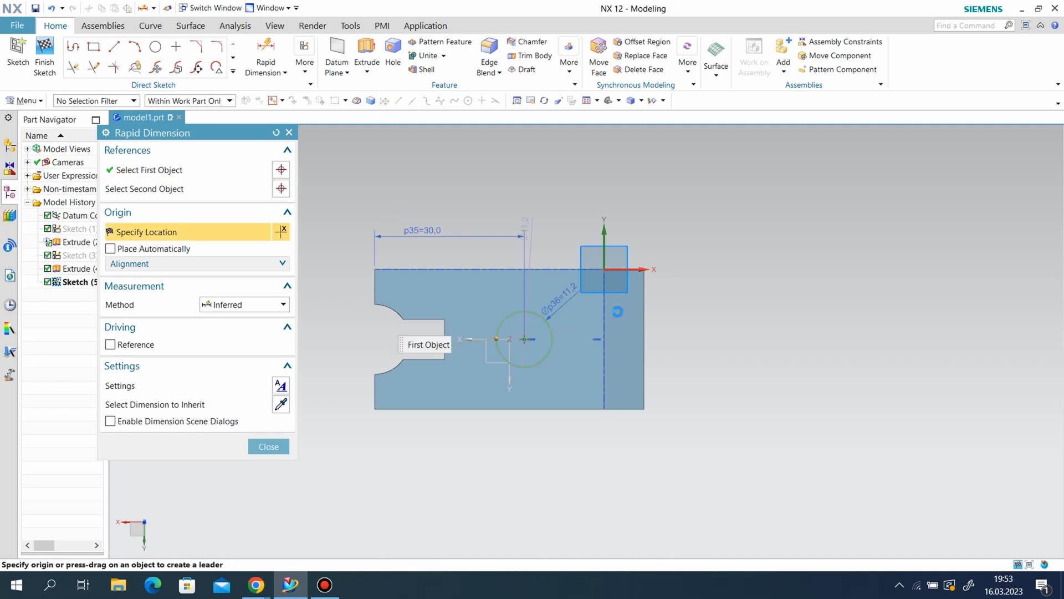
click(618, 310)
text(22)
key(Return)
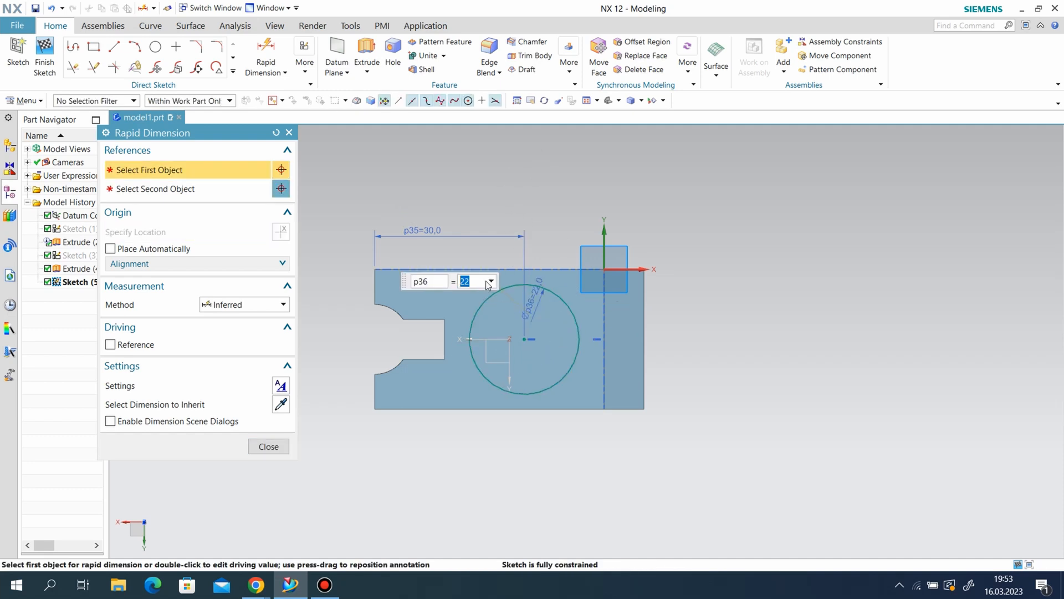
scroll(593, 321, up, 1)
click(268, 447)
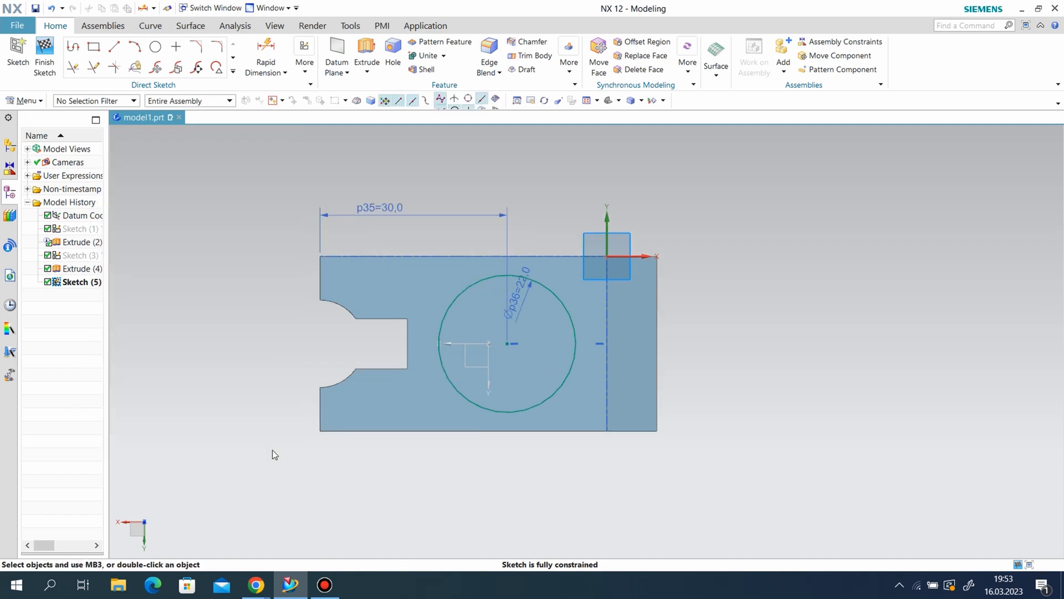
click(44, 59)
Extrude the 22 mm circle 24 mm upward from the block with the Boolean set to Unite
mouse_move(706, 457)
middle_down()
mouse_move(689, 440)
mouse_move(699, 437)
middle_up()
click(161, 47)
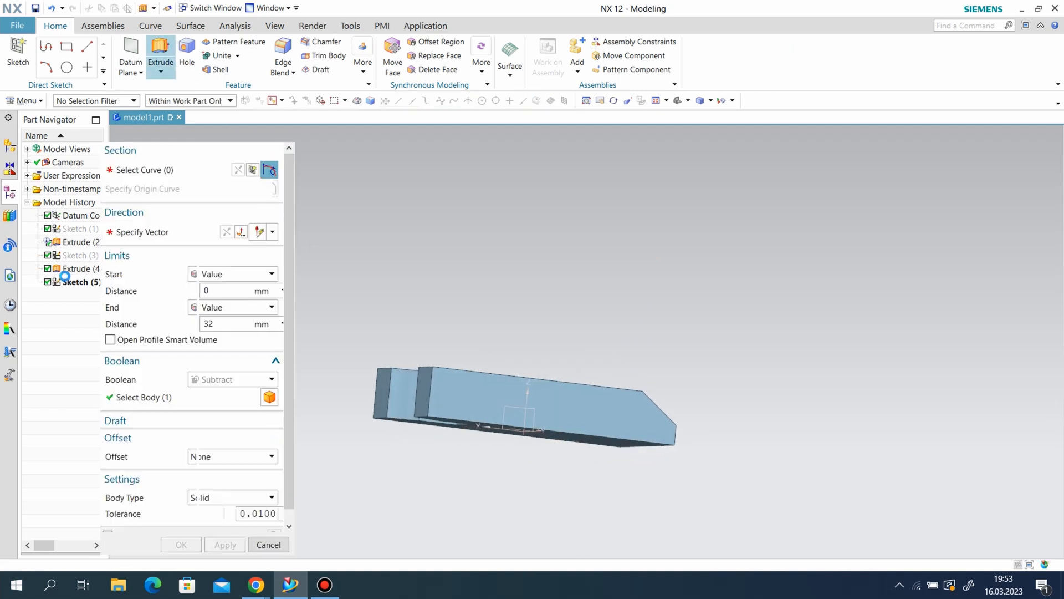
click(224, 325)
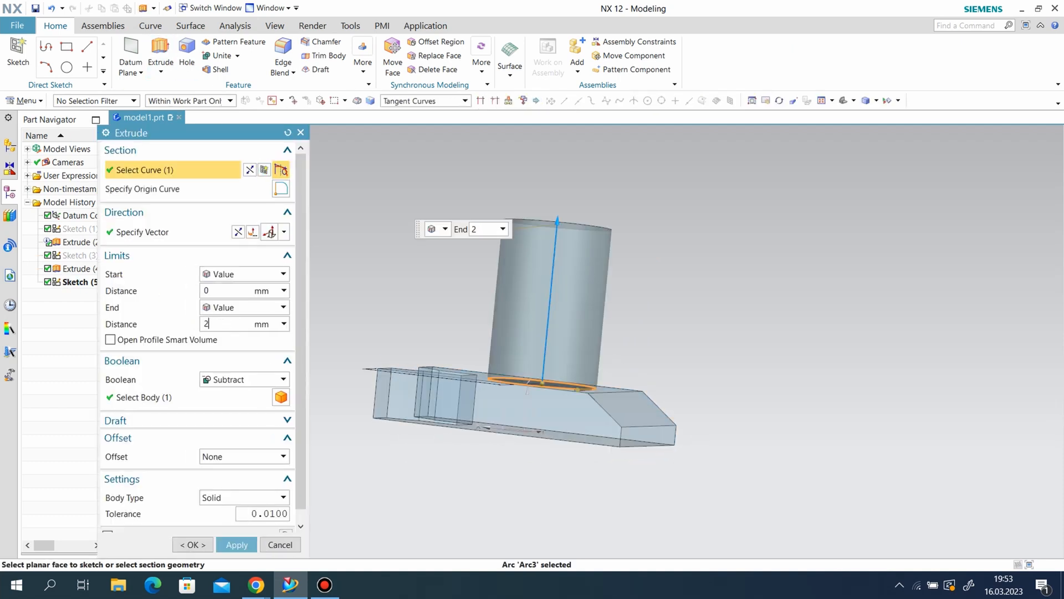
text(24)
key(Return)
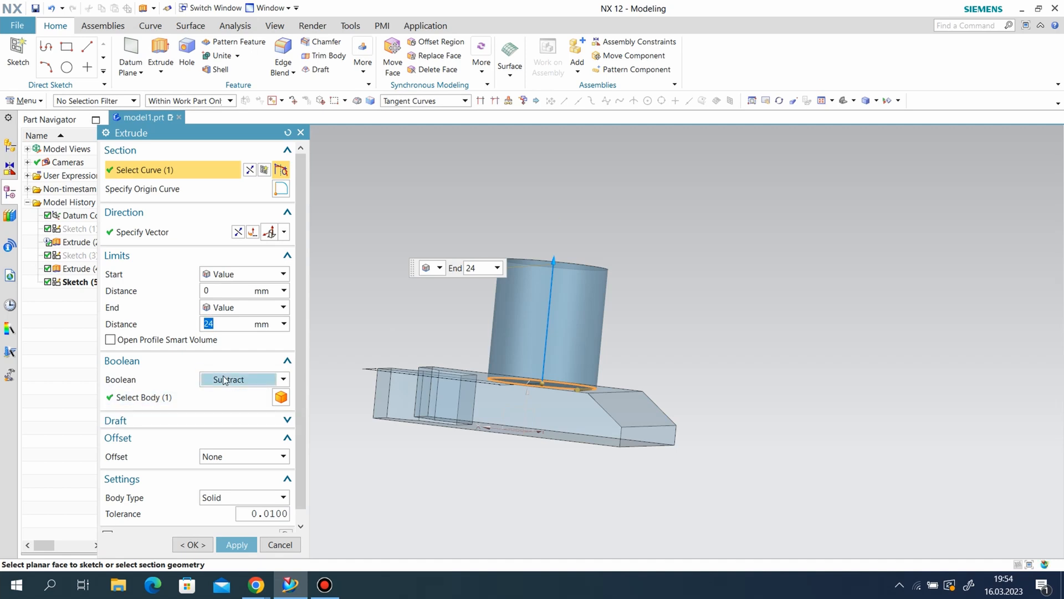
click(227, 380)
click(222, 405)
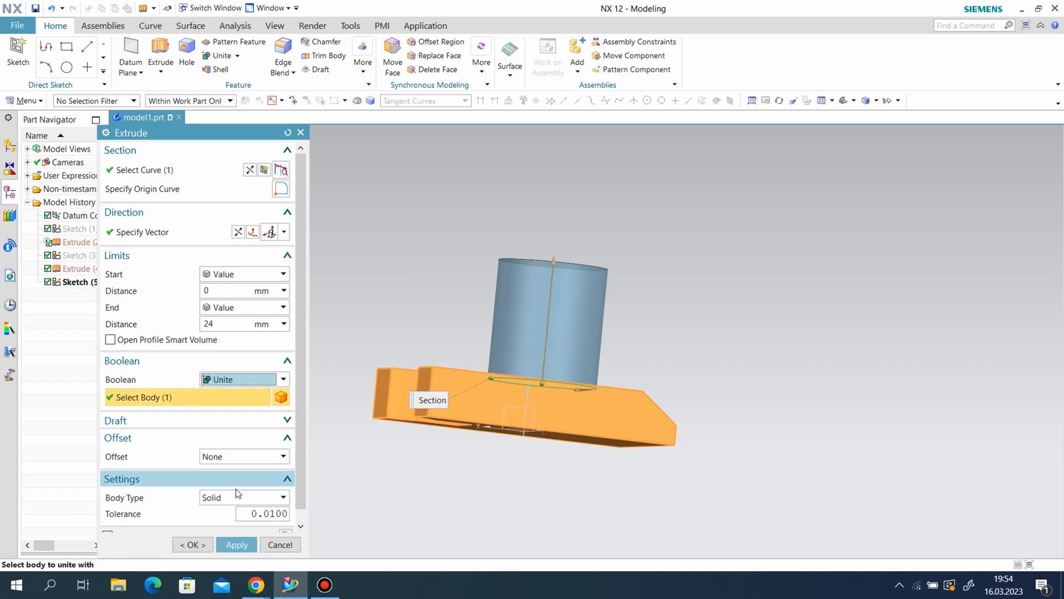
click(238, 545)
key(Escape)
Hide the circle sketch at the cylinder's base and start a new sketch on the cylinder's top face
middle_drag(497, 250, 573, 377)
right_click(606, 360)
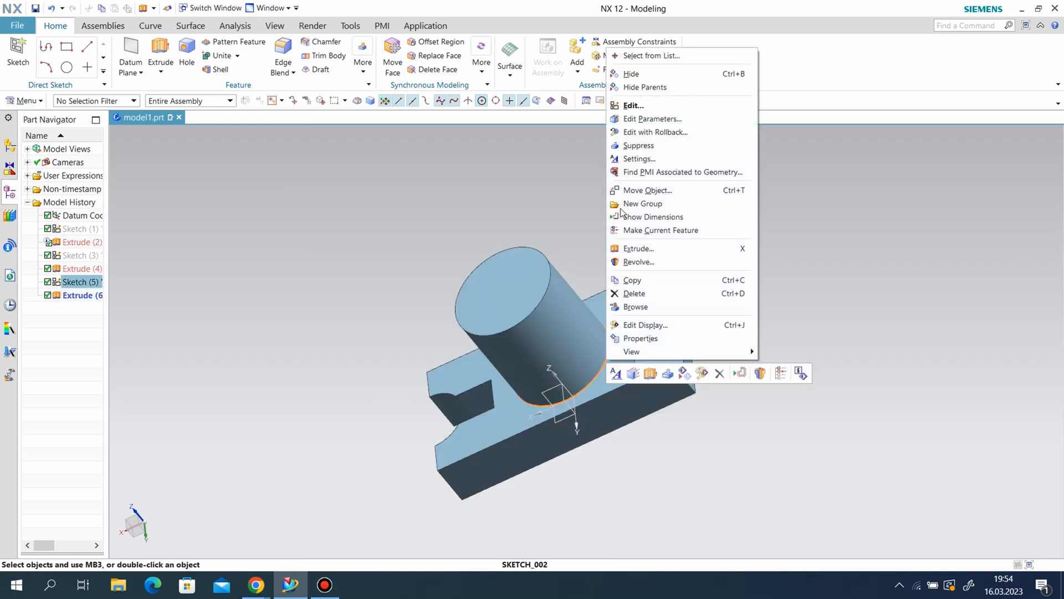
click(627, 74)
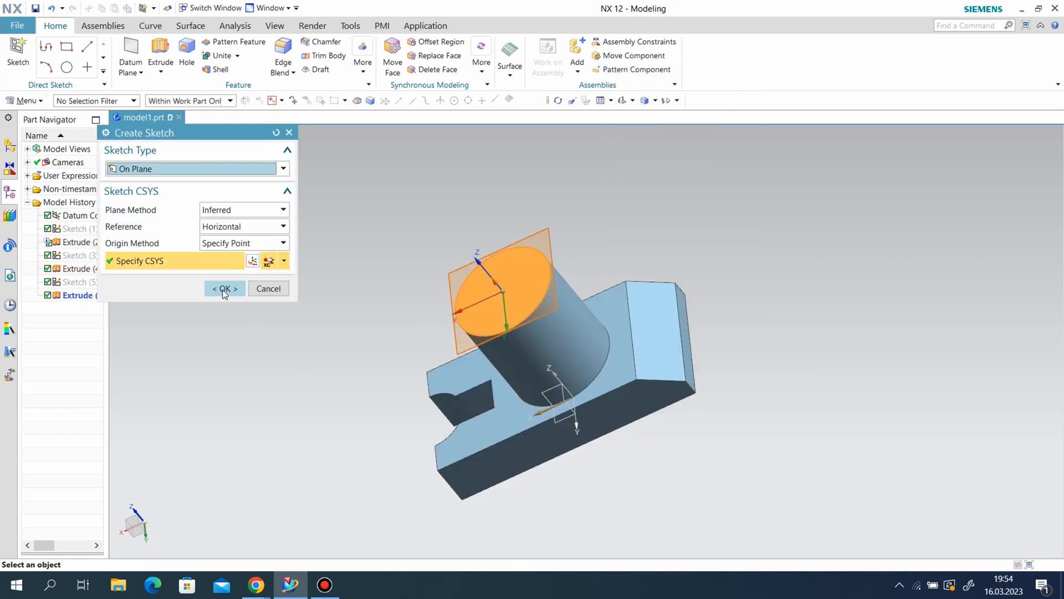
click(221, 288)
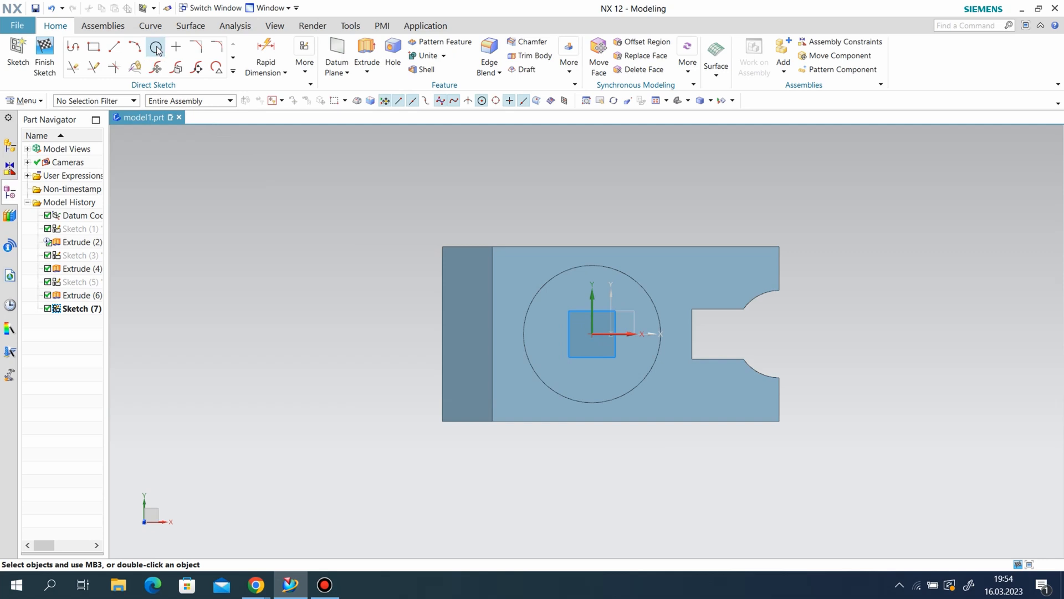
Sketch a circle about 14 mm in diameter centred on the cylinder's top face
click(156, 47)
scroll(629, 324, up, 2)
click(592, 333)
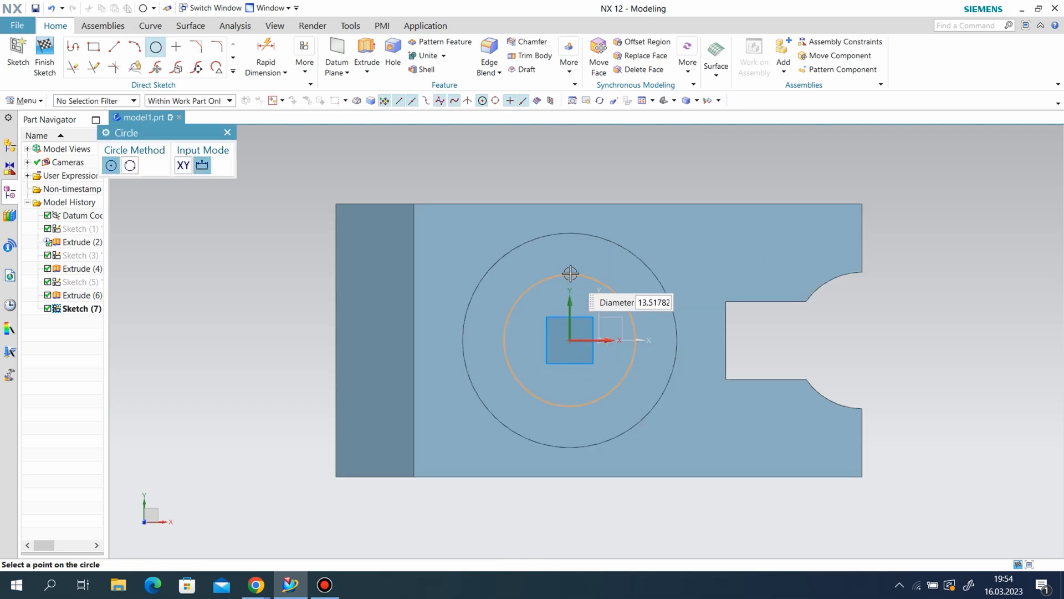
click(571, 273)
Set the inner circle's diameter to 12 mm and finish the sketch
key(d)
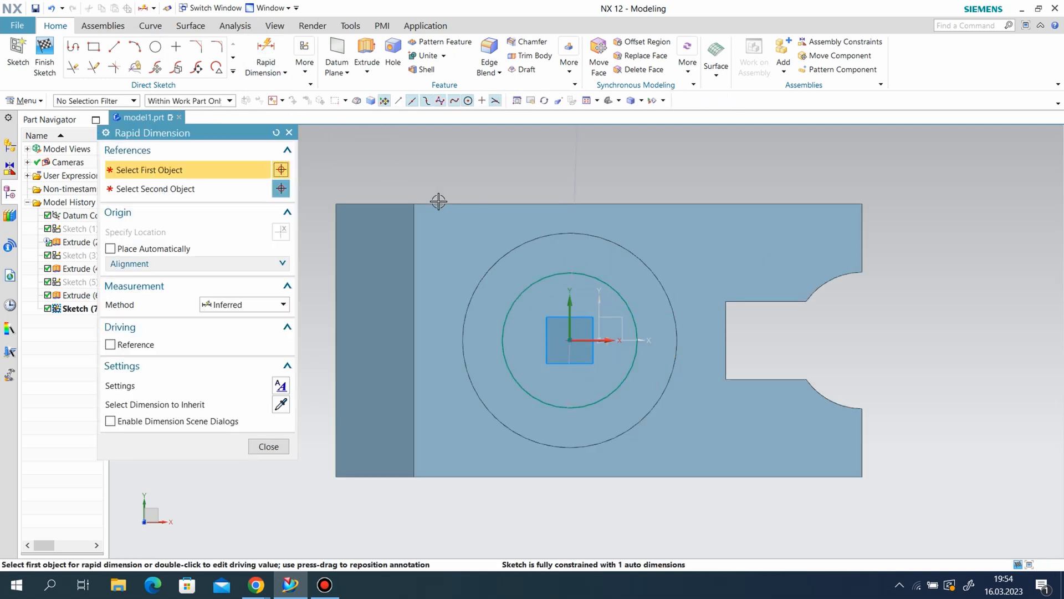
click(603, 276)
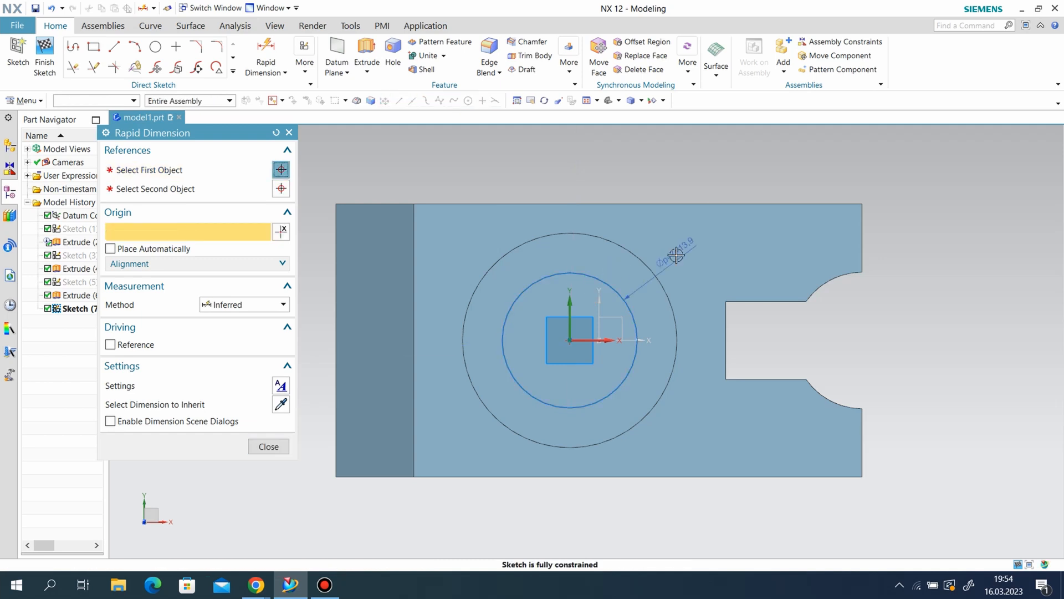
click(686, 260)
text(12)
key(Return)
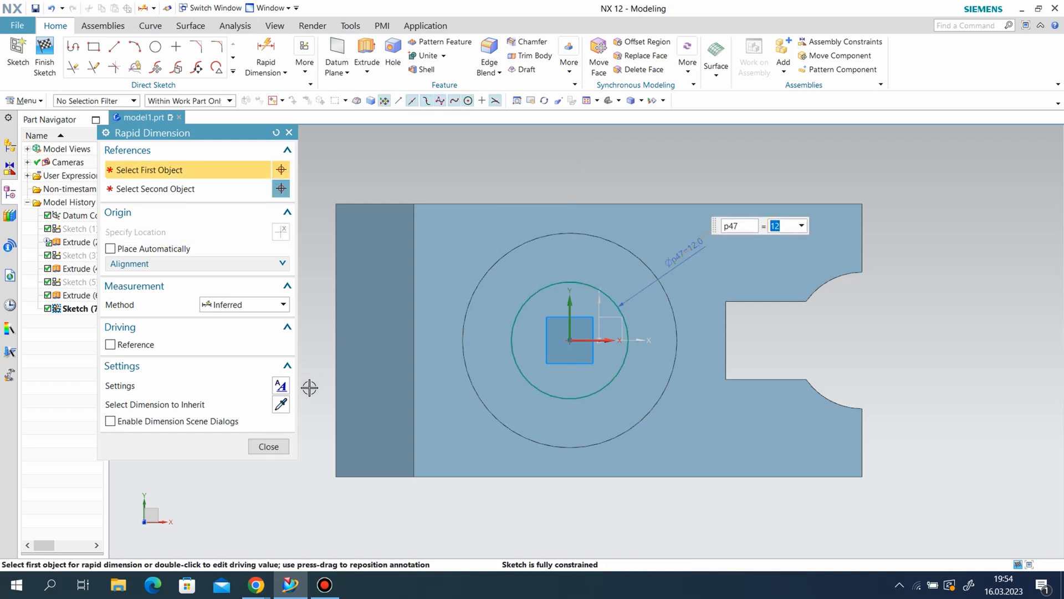
click(275, 452)
click(44, 55)
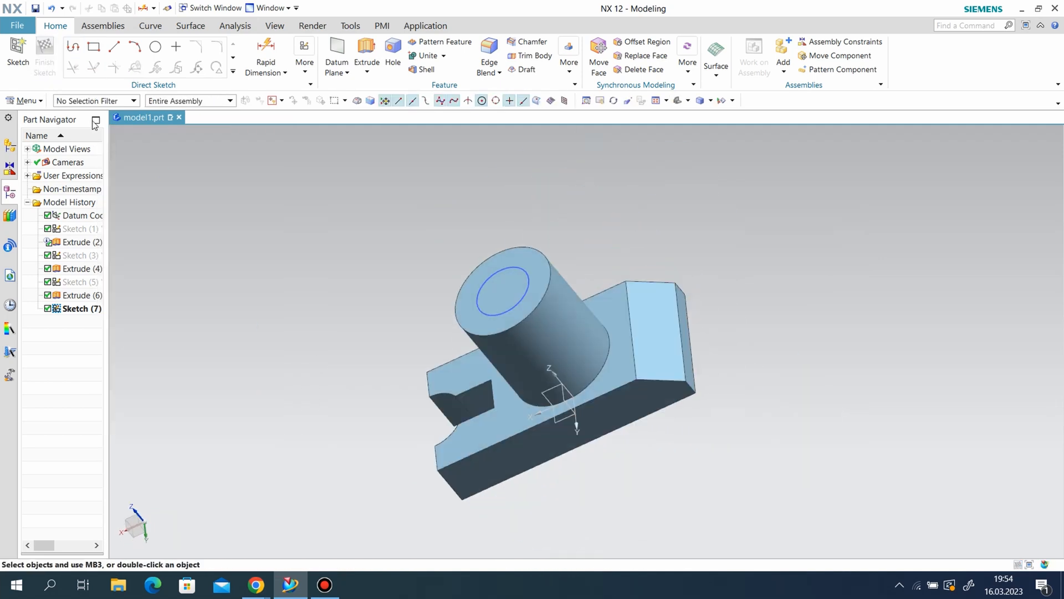
Extrude the 12 mm circle 37 mm downward as a Subtract, cutting a hole through the cylinder and block
click(160, 54)
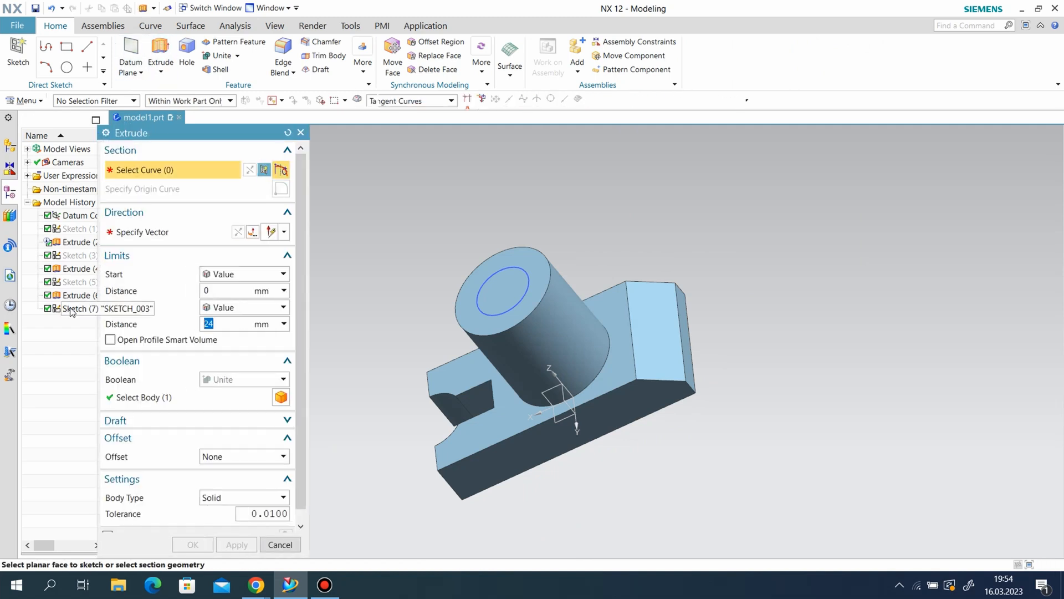
click(246, 379)
click(236, 418)
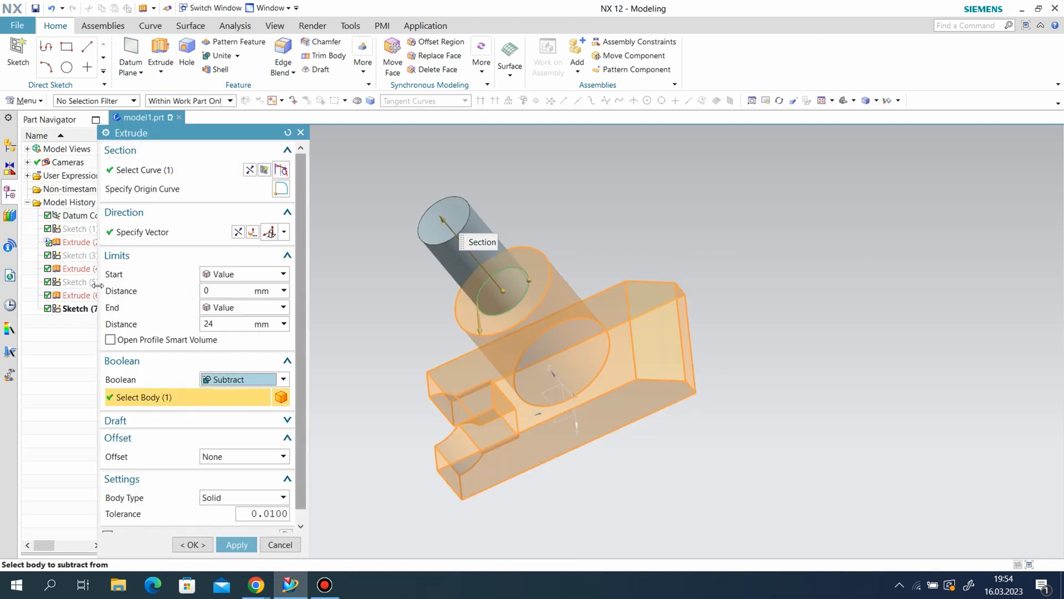
middle_drag(344, 297, 572, 350)
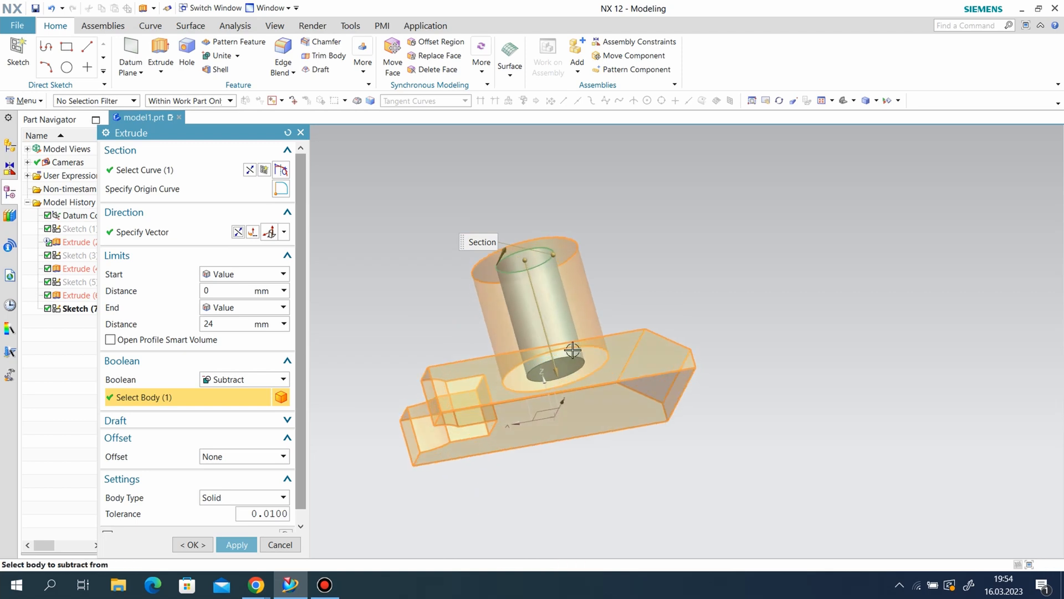
drag(557, 375, 574, 430)
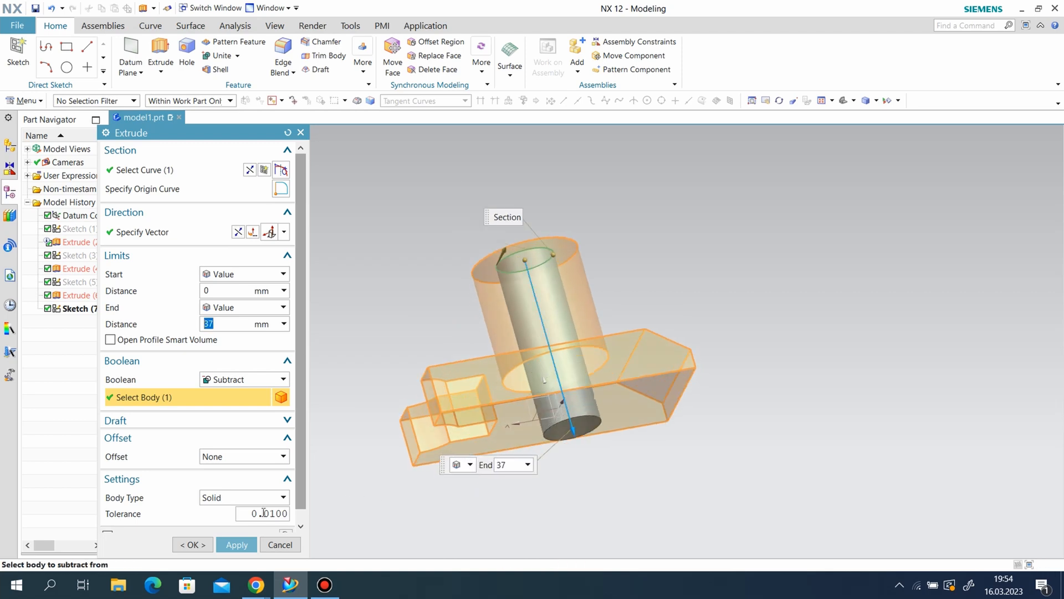
click(237, 544)
middle_drag(412, 276, 423, 347)
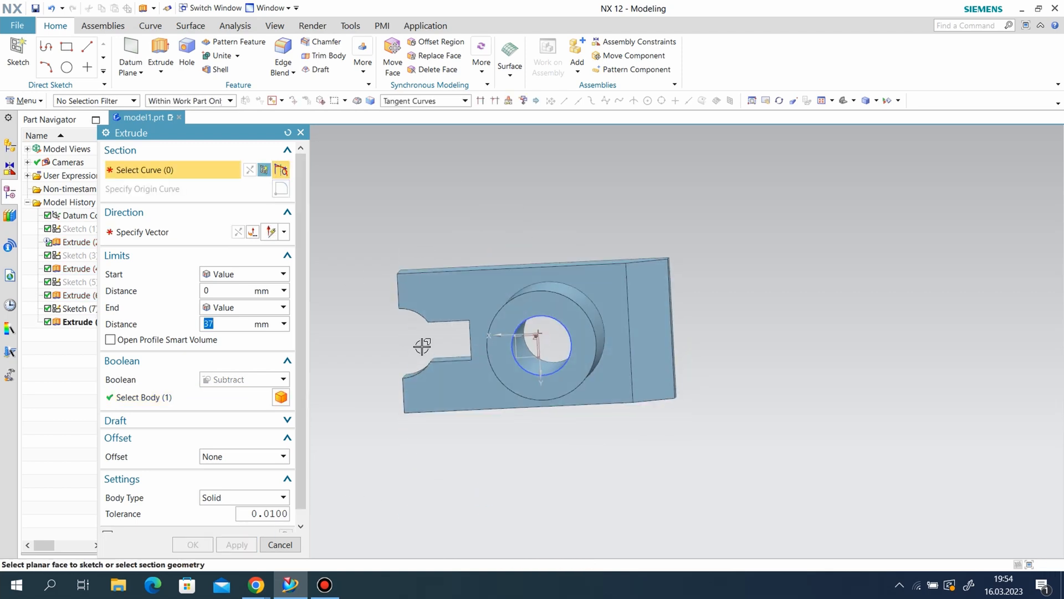
click(301, 132)
Hide the hole's circle sketch and start a new sketch on the cylinder's ring-shaped top face
right_click(553, 319)
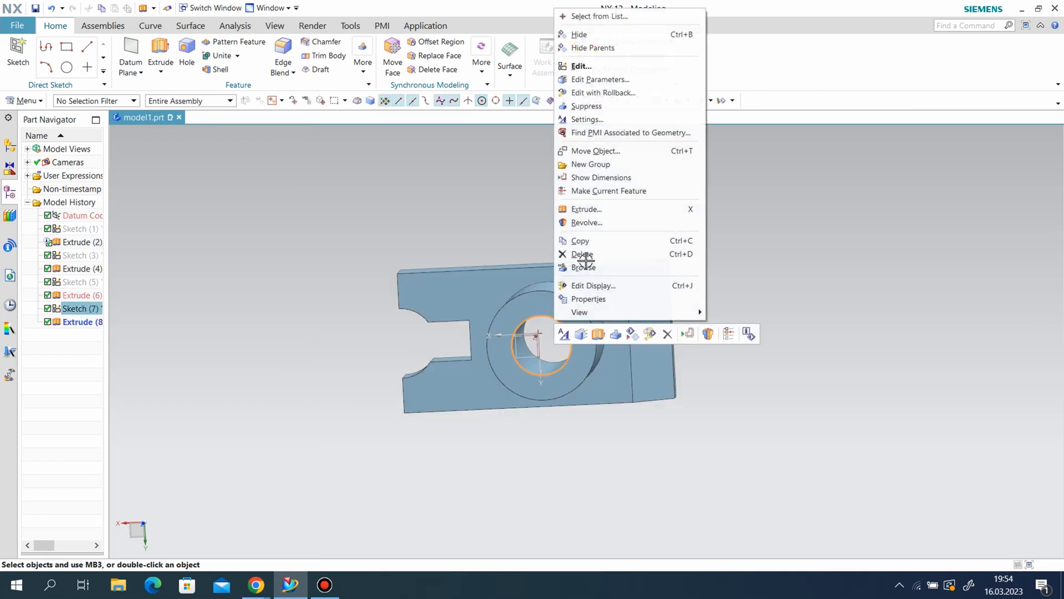
click(580, 36)
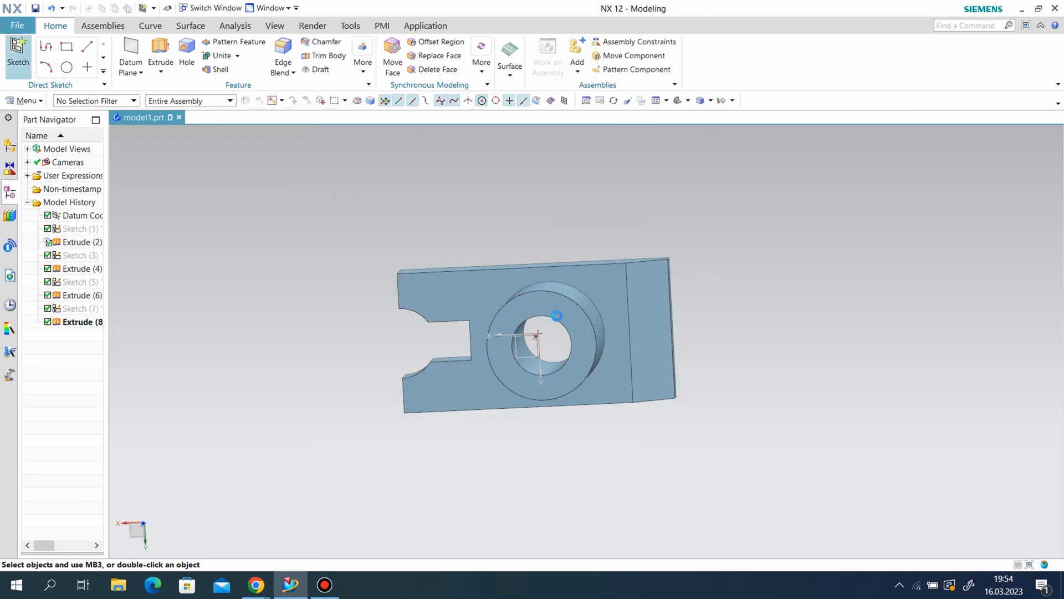
click(556, 314)
click(226, 289)
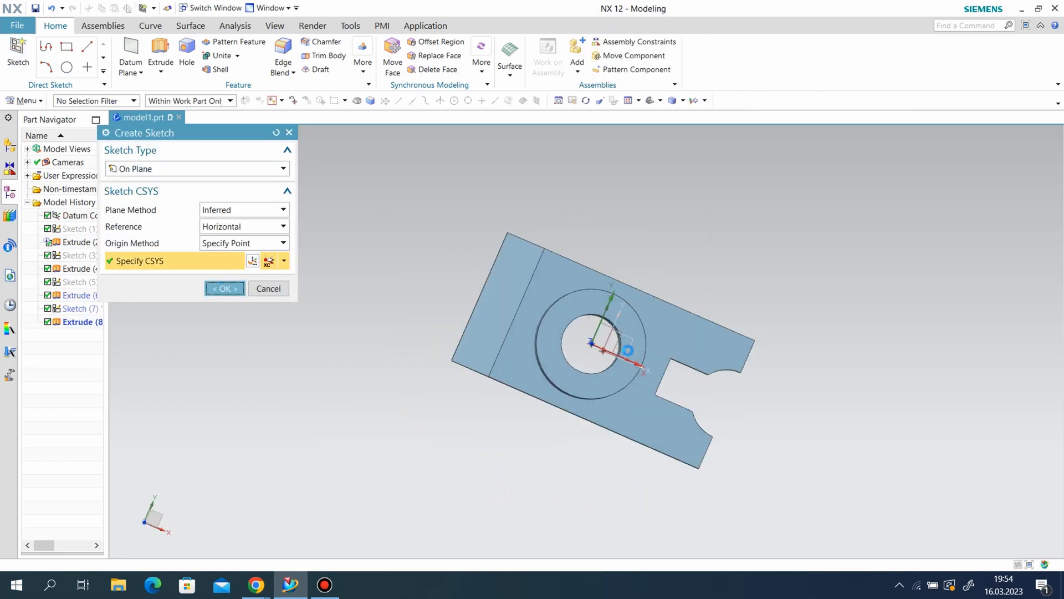
Sketch a two-point rectangle over the side of the cylinder's ring facing the block's notch, extending past the ring in height
click(94, 46)
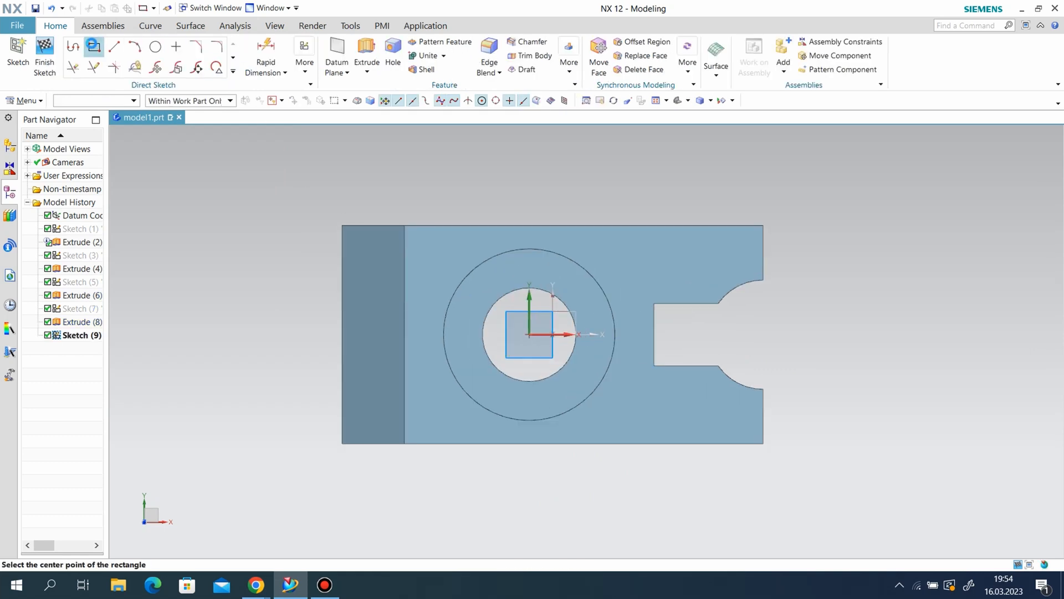
scroll(421, 209, up, 2)
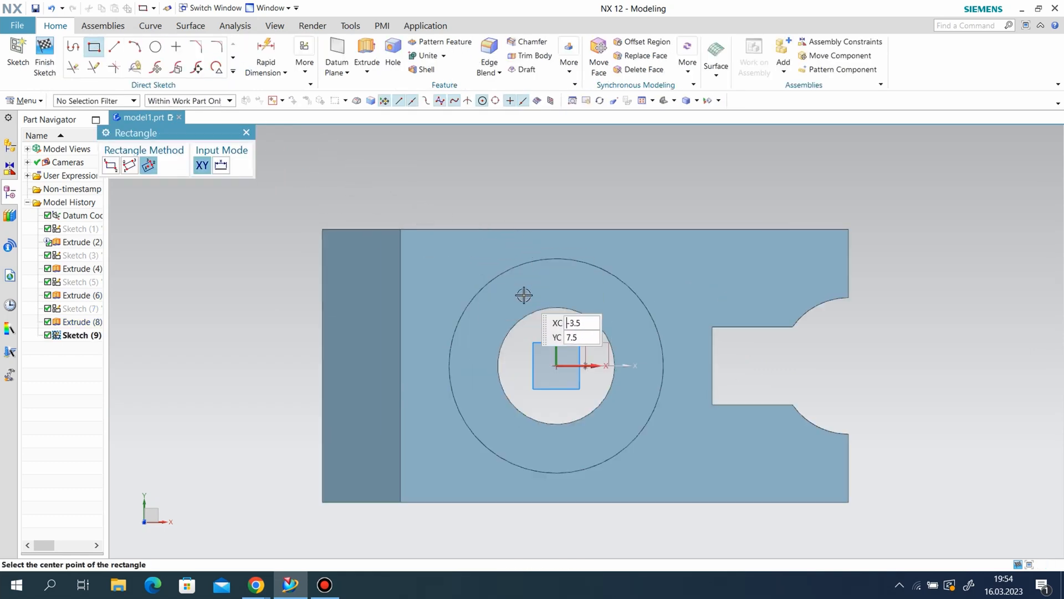
click(603, 245)
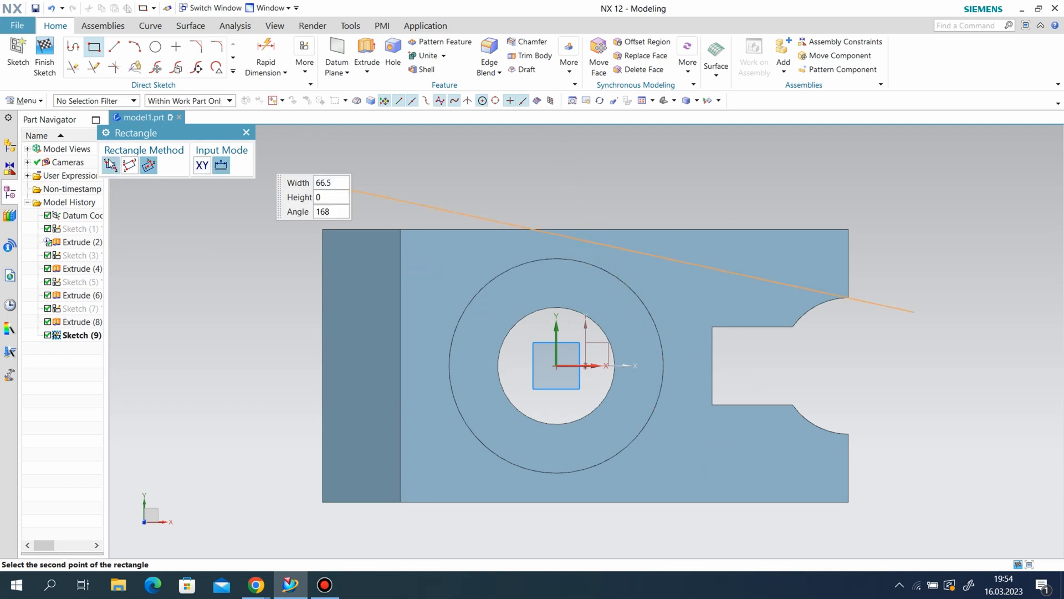
click(110, 164)
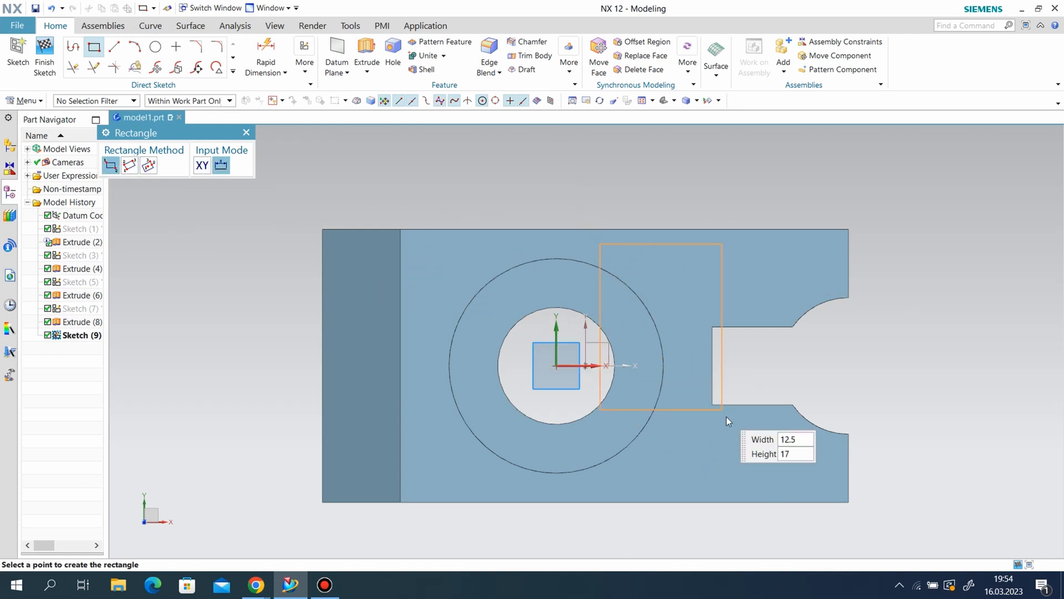
click(675, 482)
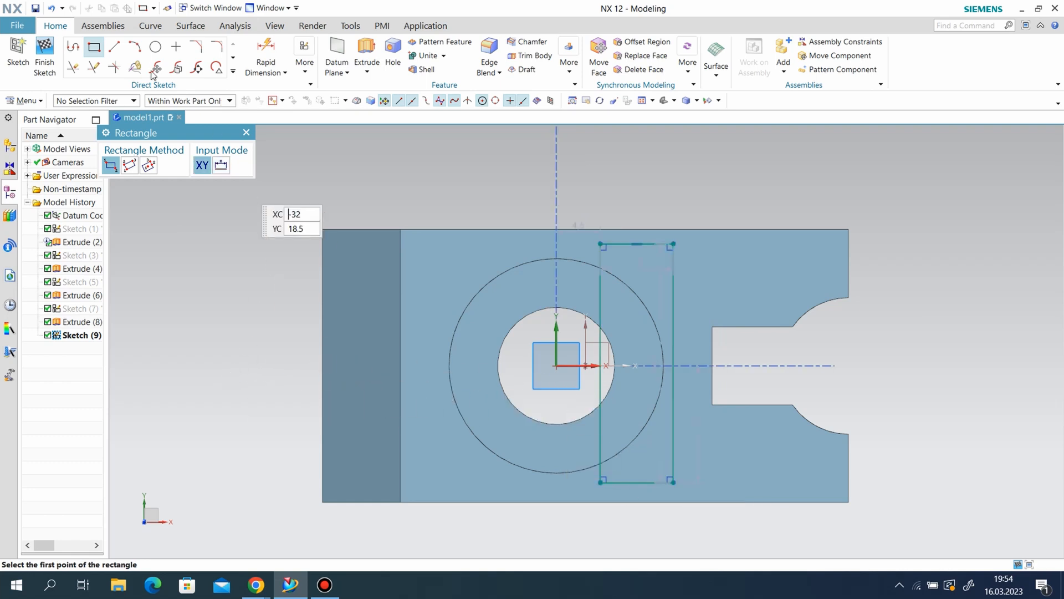
key(Escape)
Dimension the rectangle's inner side 8 mm horizontally from the cylinder's centre and finish the sketch
click(265, 53)
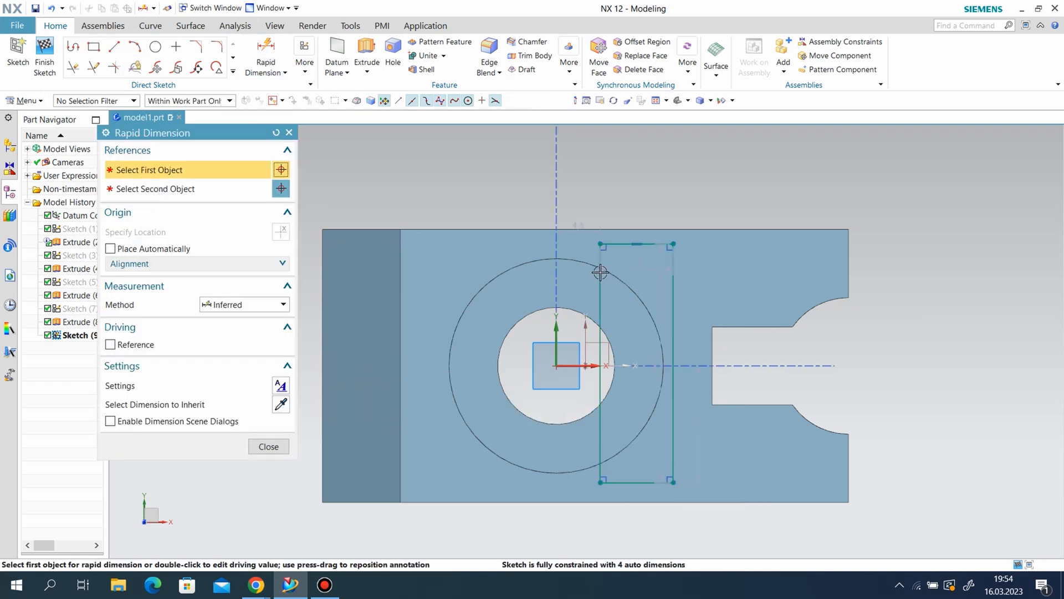
click(600, 244)
click(555, 366)
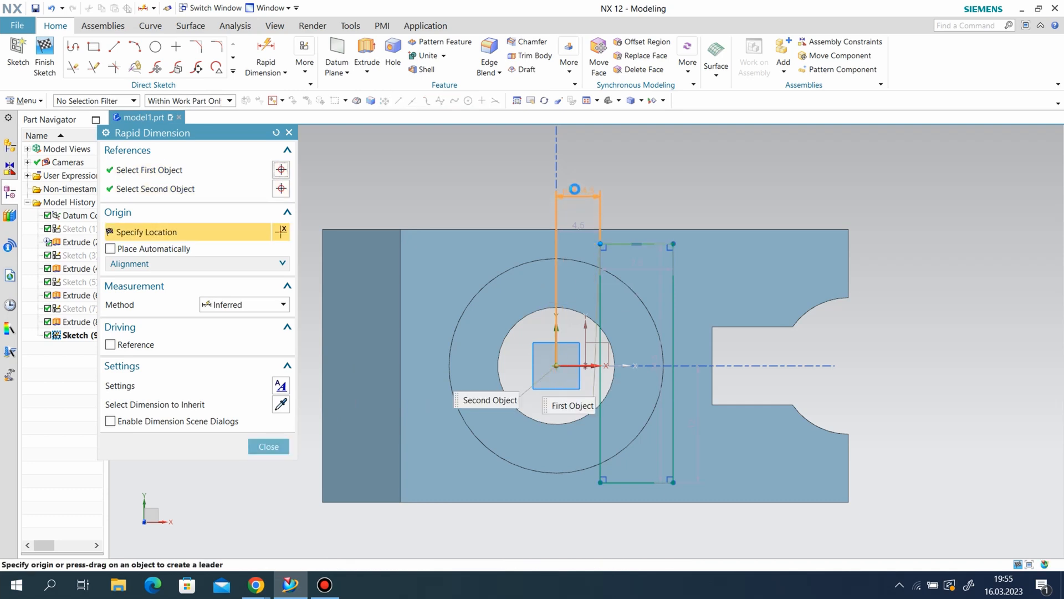
click(588, 194)
text(8)
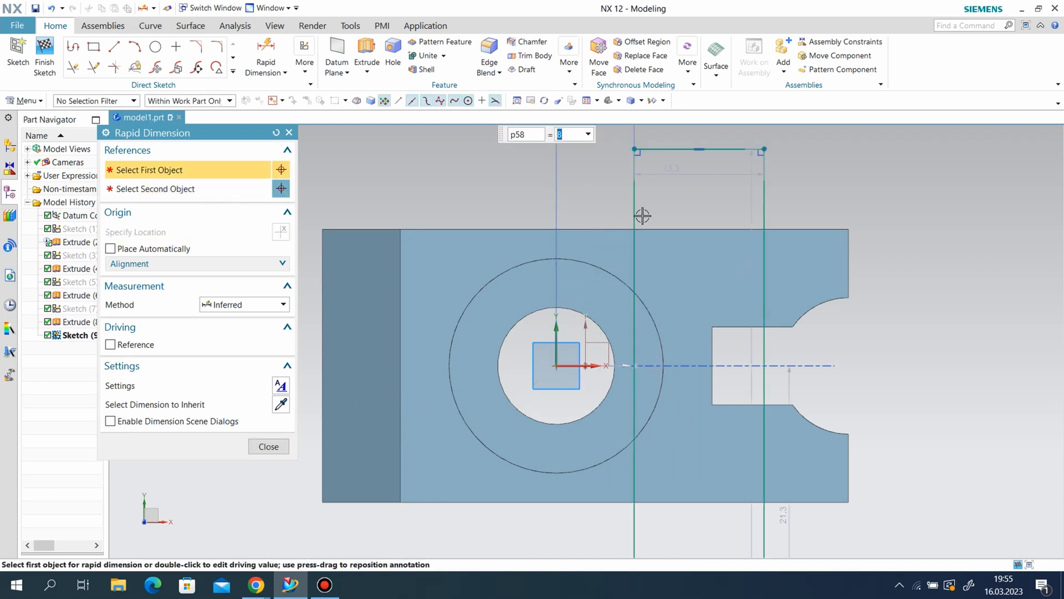
scroll(642, 215, down, 3)
click(254, 441)
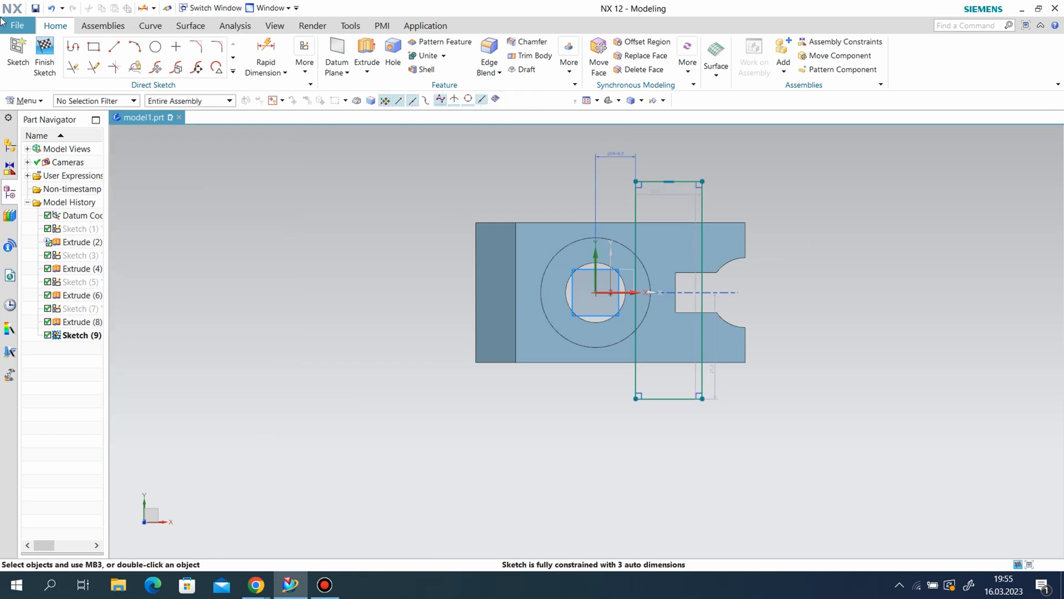
click(54, 63)
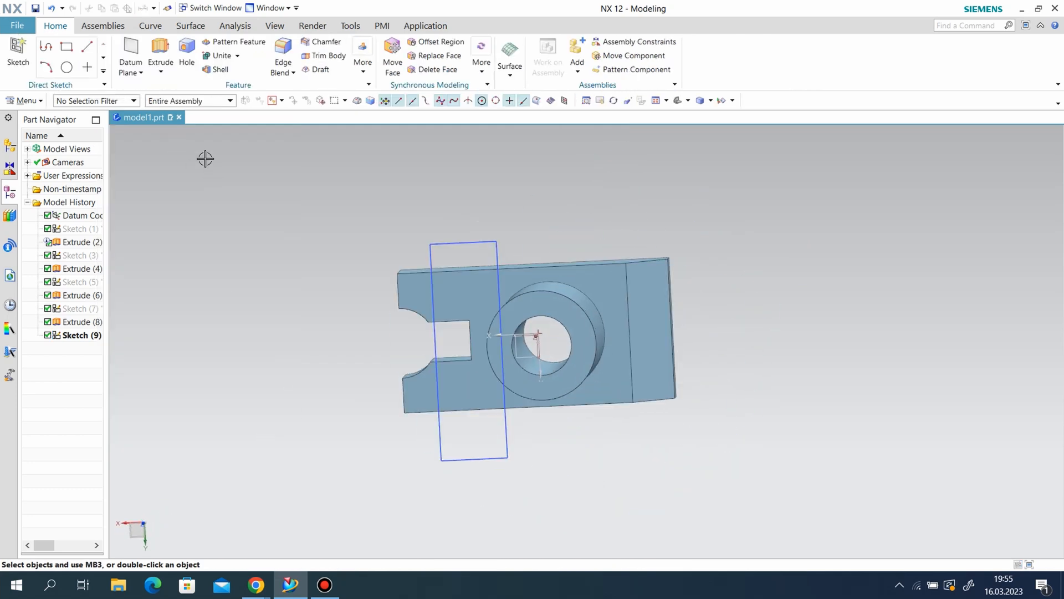
Extrude the rectangle 7 mm downward as a Subtract to cut the cylinder's notch-facing side, and hide the rectangle's sketch
click(64, 335)
middle_drag(521, 371, 510, 443)
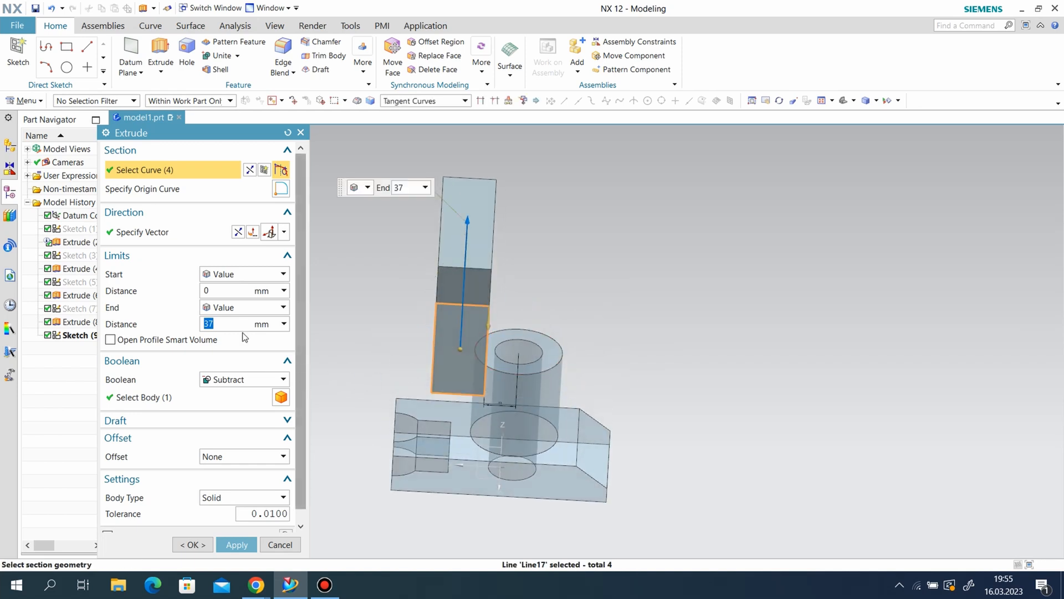
key(Return)
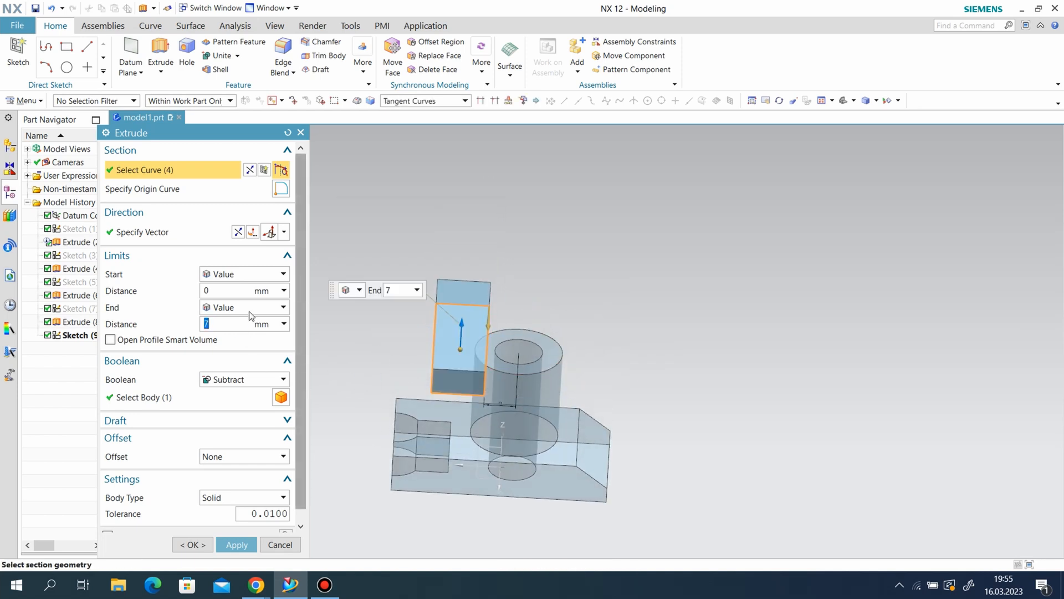
click(238, 232)
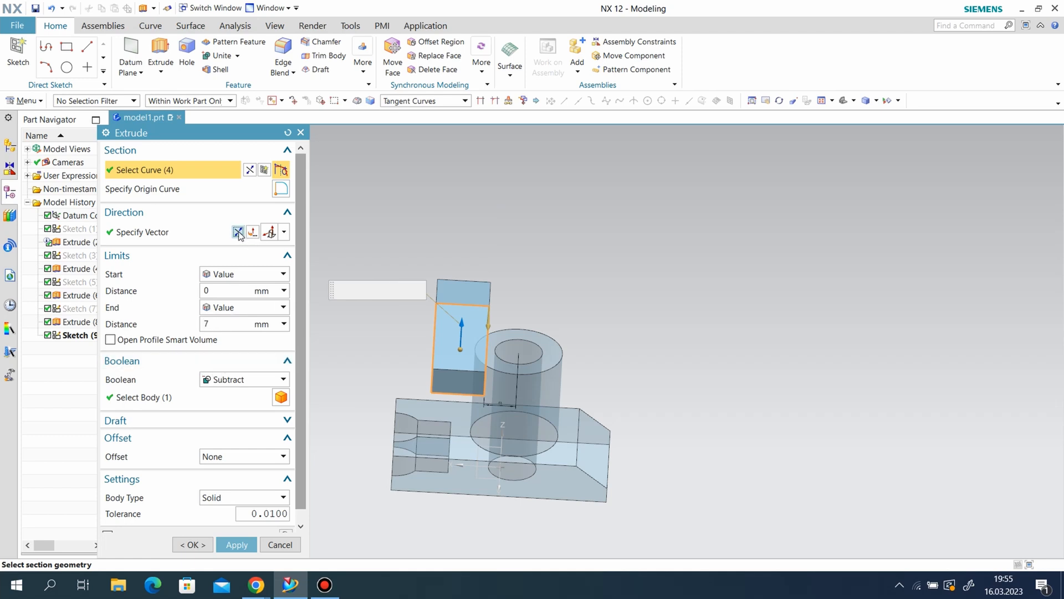
click(233, 544)
key(Escape)
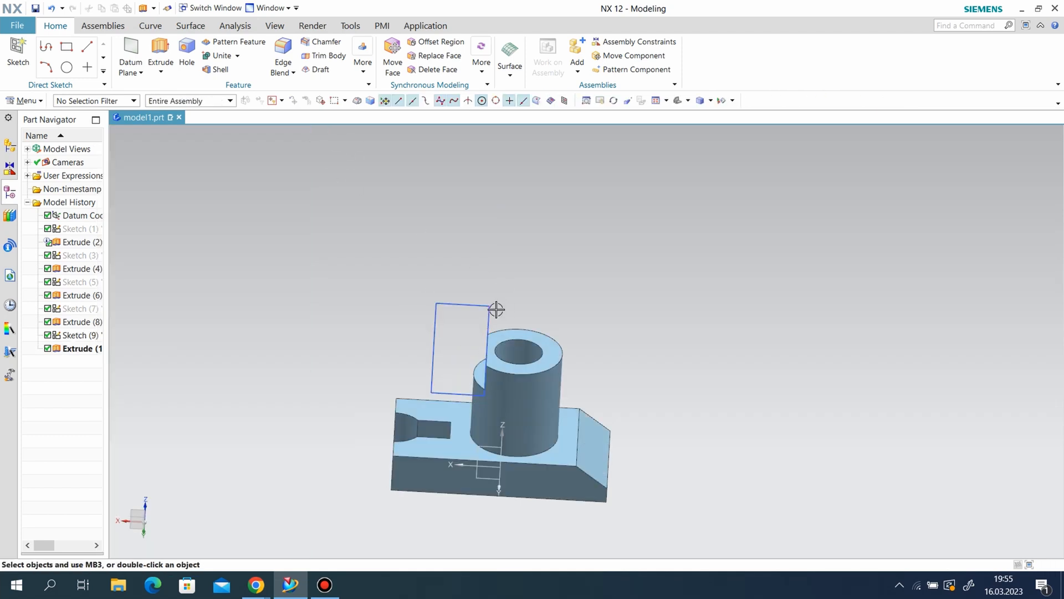
right_click(496, 309)
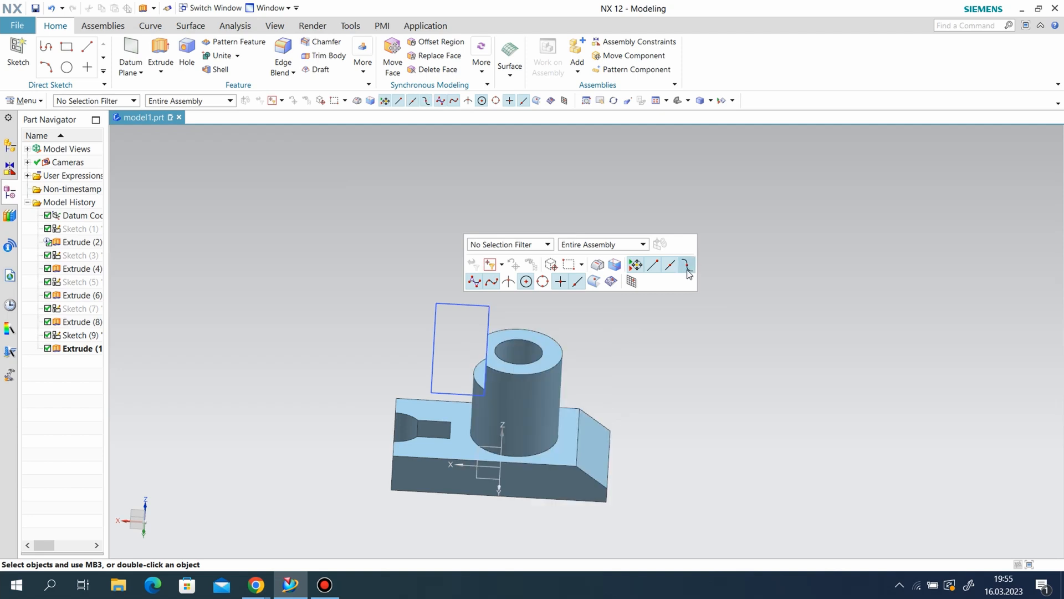
right_click(487, 323)
click(495, 41)
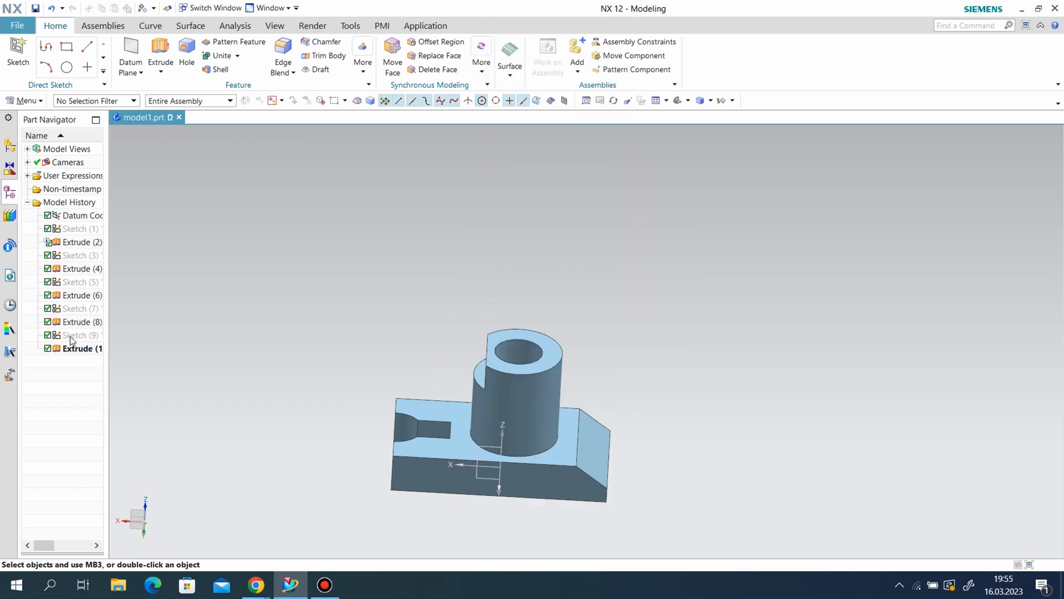
Reopen the hidden rectangle sketch to check its dimensions, finish it and hide it again
double_click(70, 336)
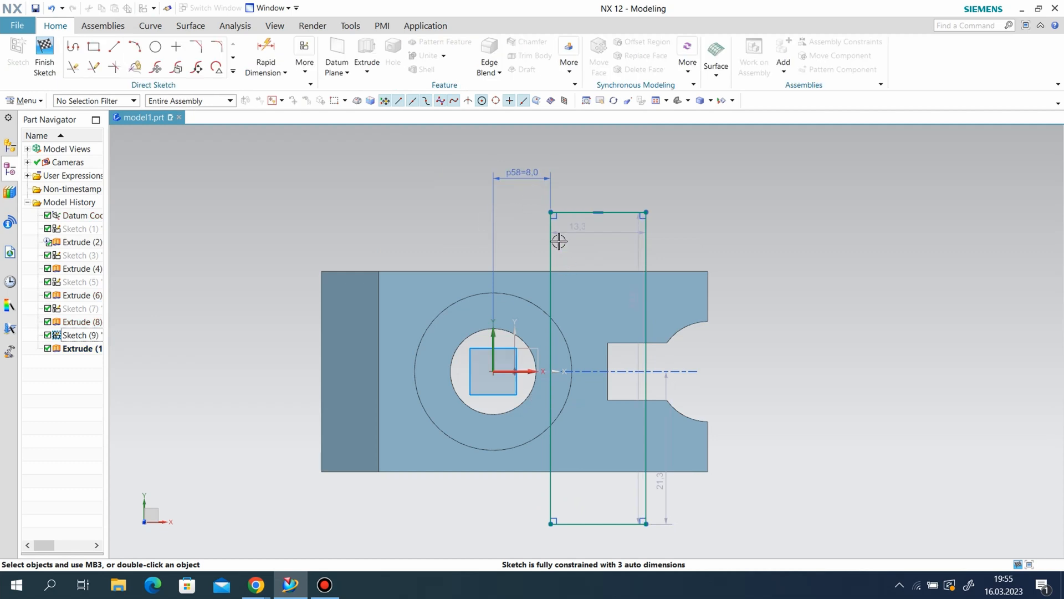
click(44, 54)
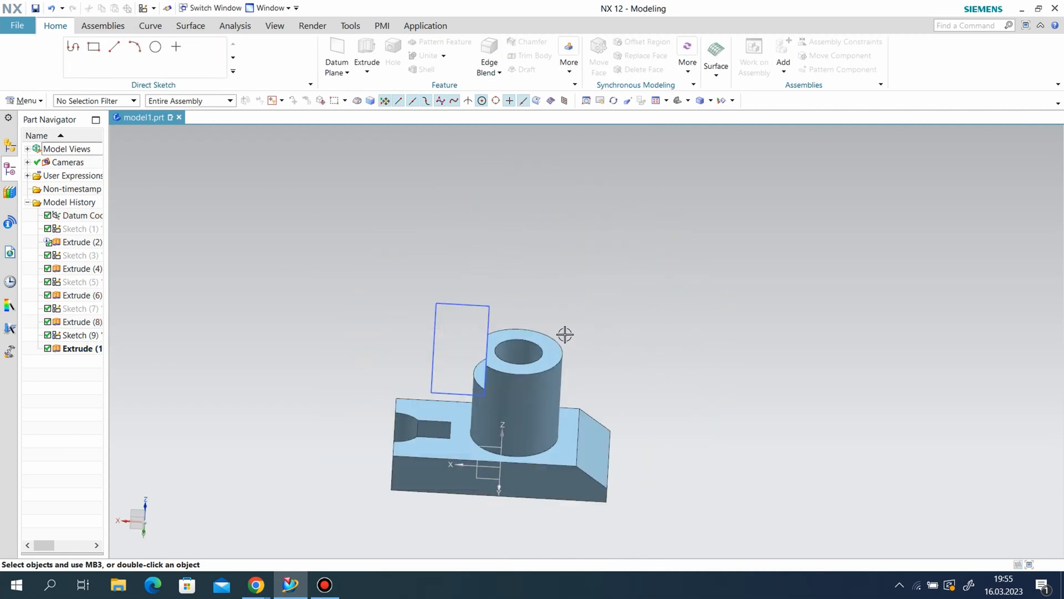
right_click(482, 308)
click(509, 27)
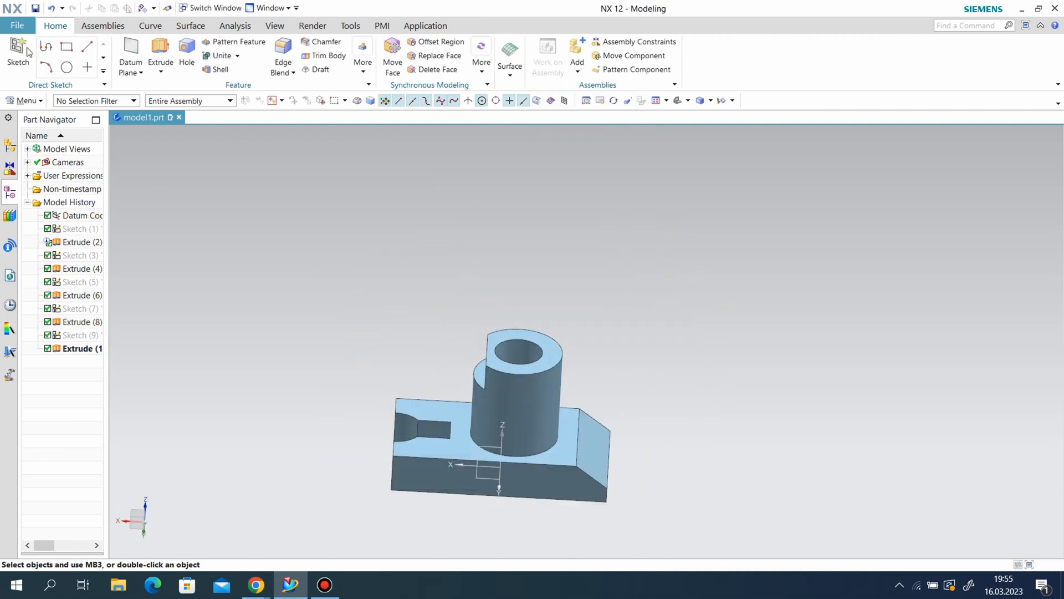
Start a sketch on the cylinder's top face and draw a two-point rectangle about 7.5 mm wide over the side facing the sloped end
click(549, 343)
click(231, 288)
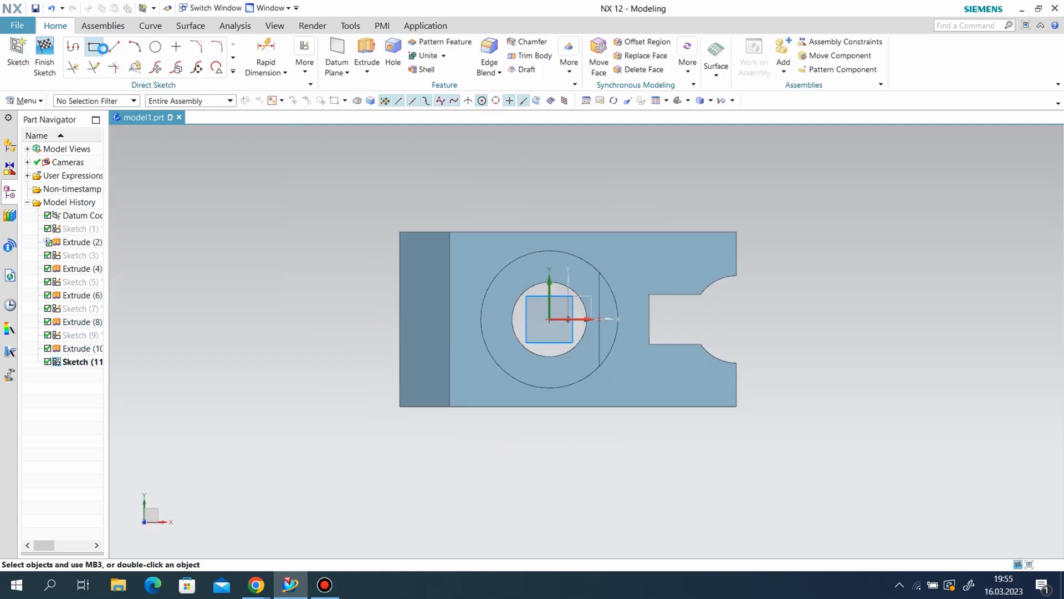
click(96, 47)
scroll(567, 199, up, 2)
click(417, 275)
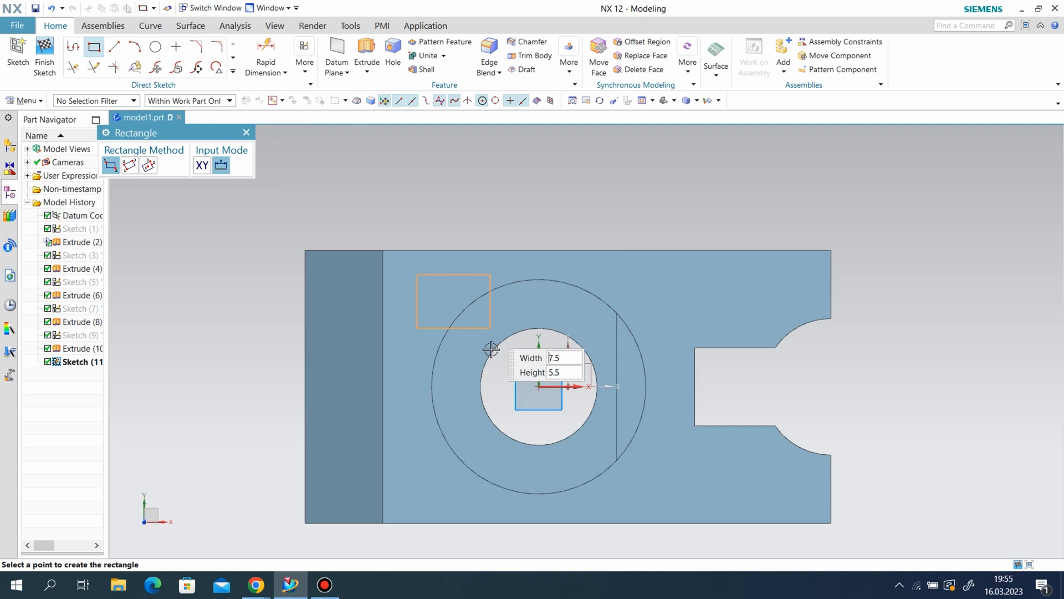
click(492, 493)
key(Escape)
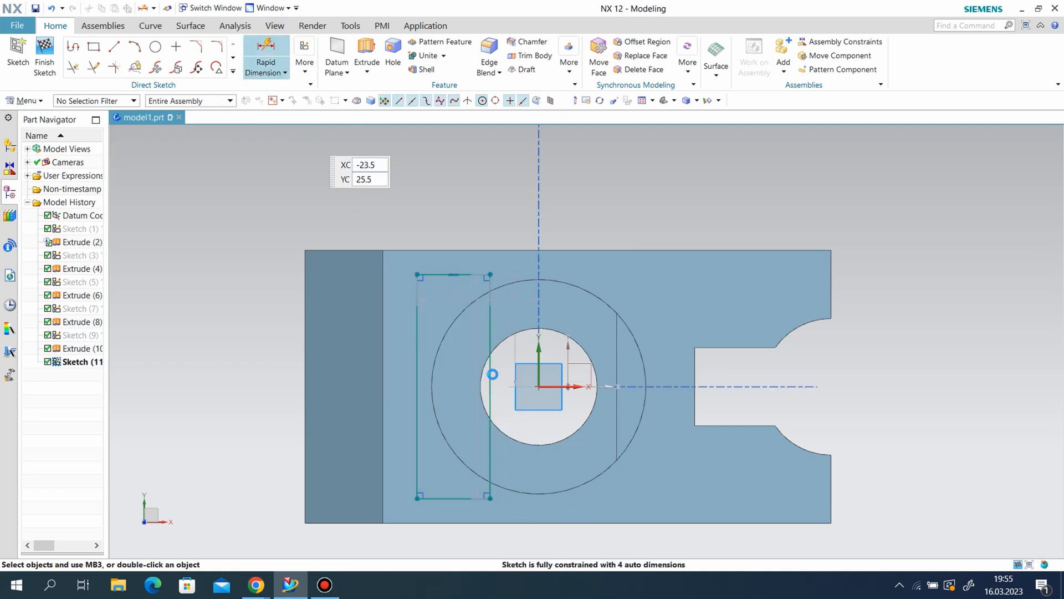
Dimension the new rectangle's inner side 3 mm horizontally from the cylinder's centre
key(d)
click(491, 374)
click(538, 385)
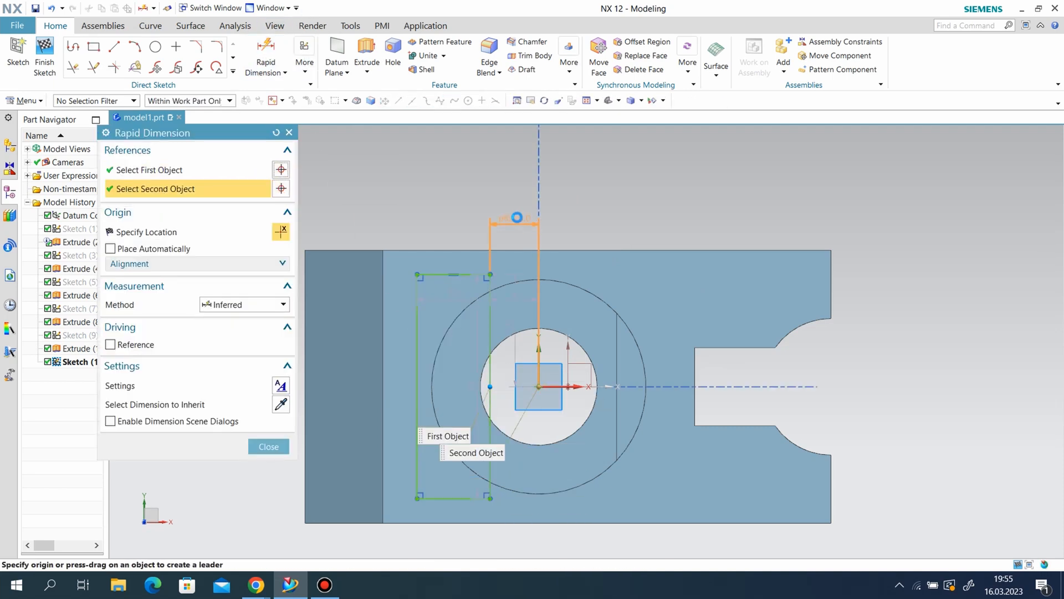
click(516, 216)
text(3)
key(Return)
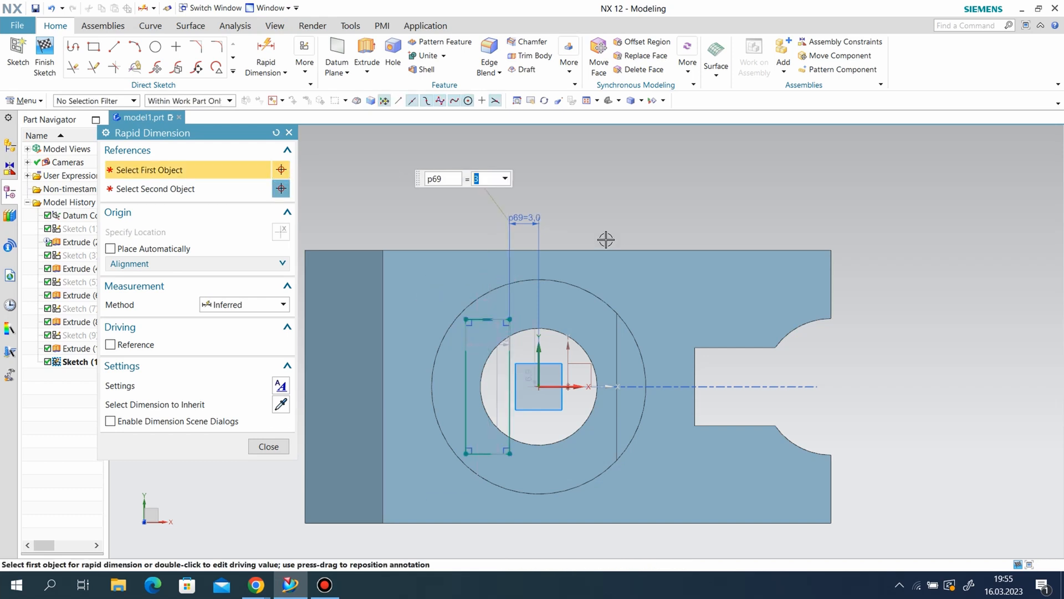
click(283, 444)
Stretch the rectangle's two outer corners beyond the cylinder's outline so it covers the whole side, and finish the sketch
drag(436, 258, 427, 232)
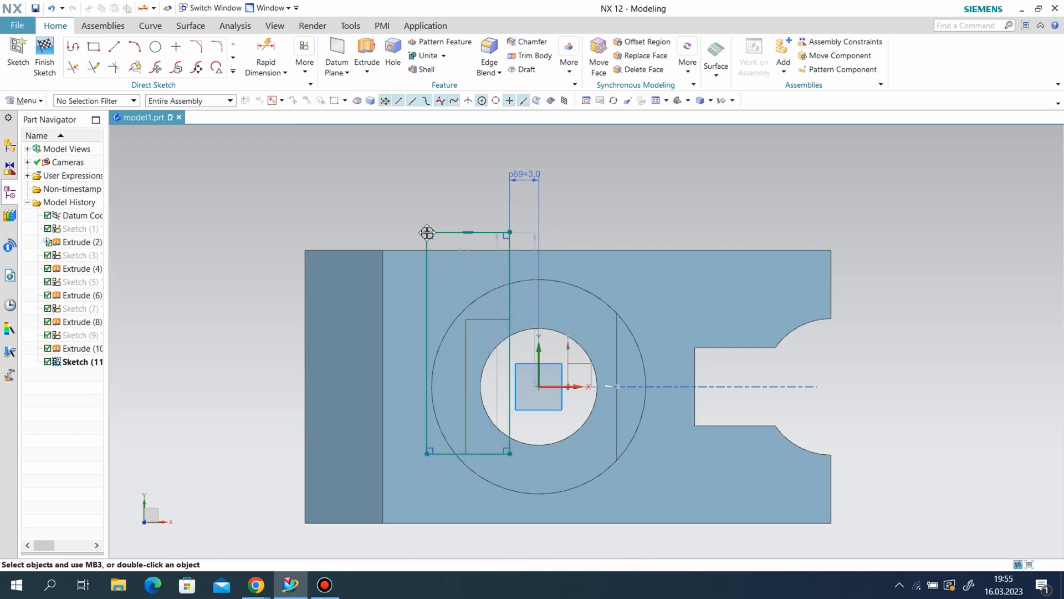
drag(427, 454, 408, 507)
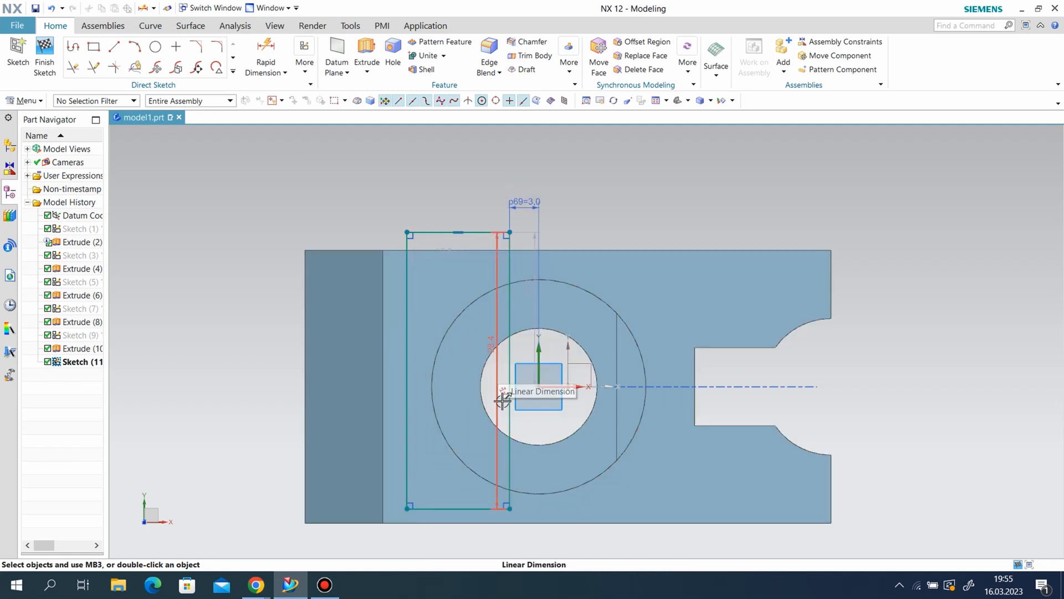
click(55, 63)
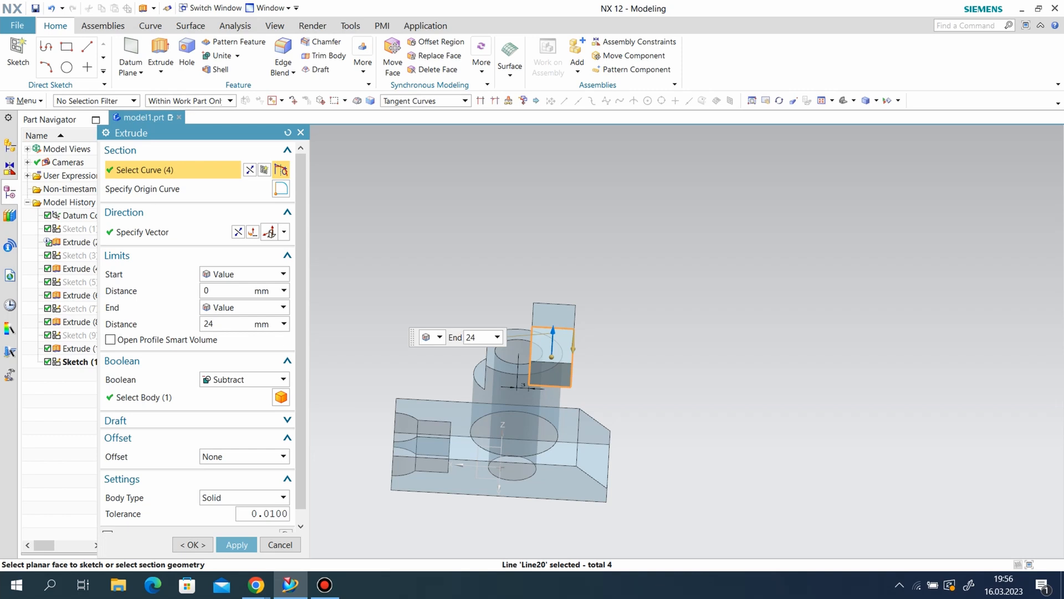
Extrude the second rectangle 12 mm downward as a Subtract, cutting away the cylinder's side facing the sloped end
text(2)
key(Return)
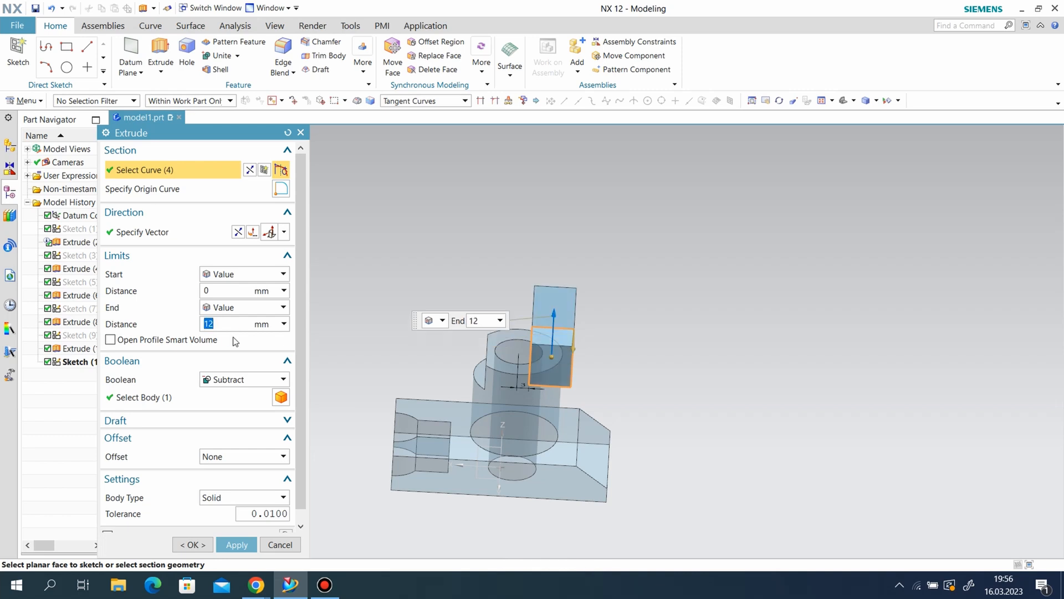
click(229, 542)
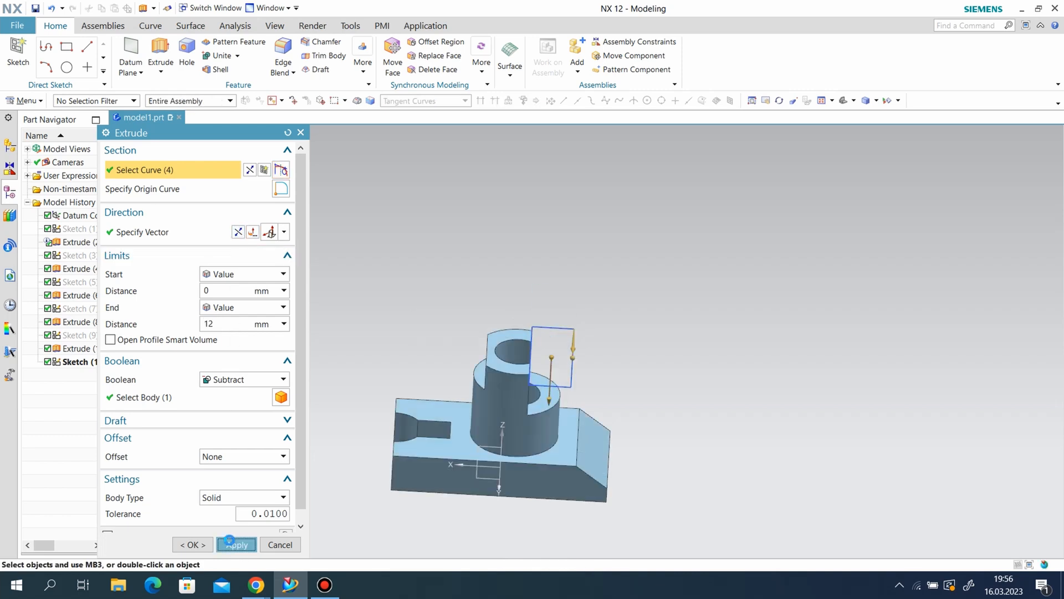
click(300, 133)
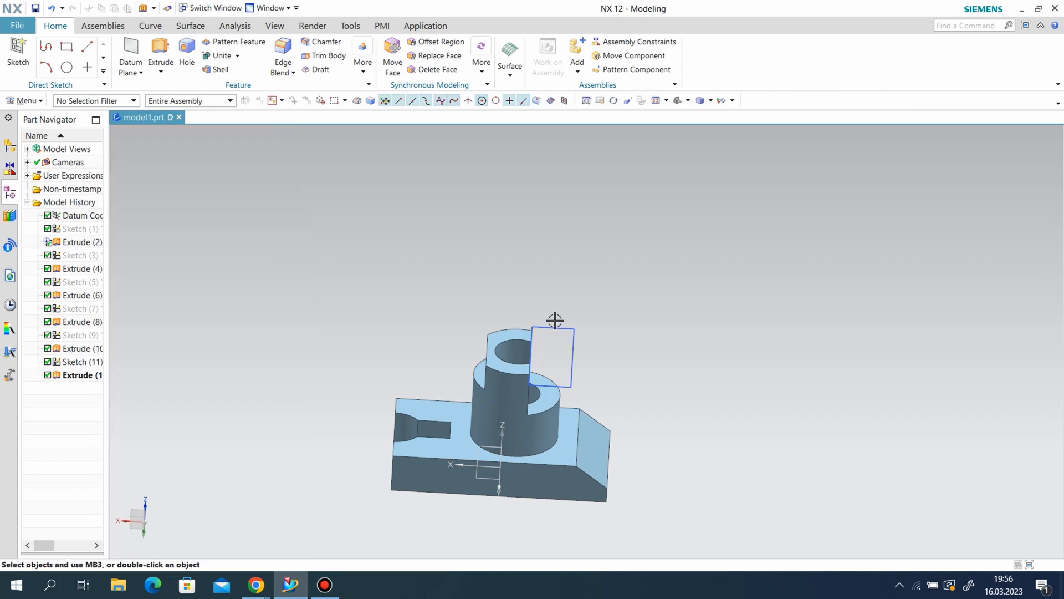
Hide the second rectangle's sketch and the datum coordinate system
right_click(579, 326)
click(567, 152)
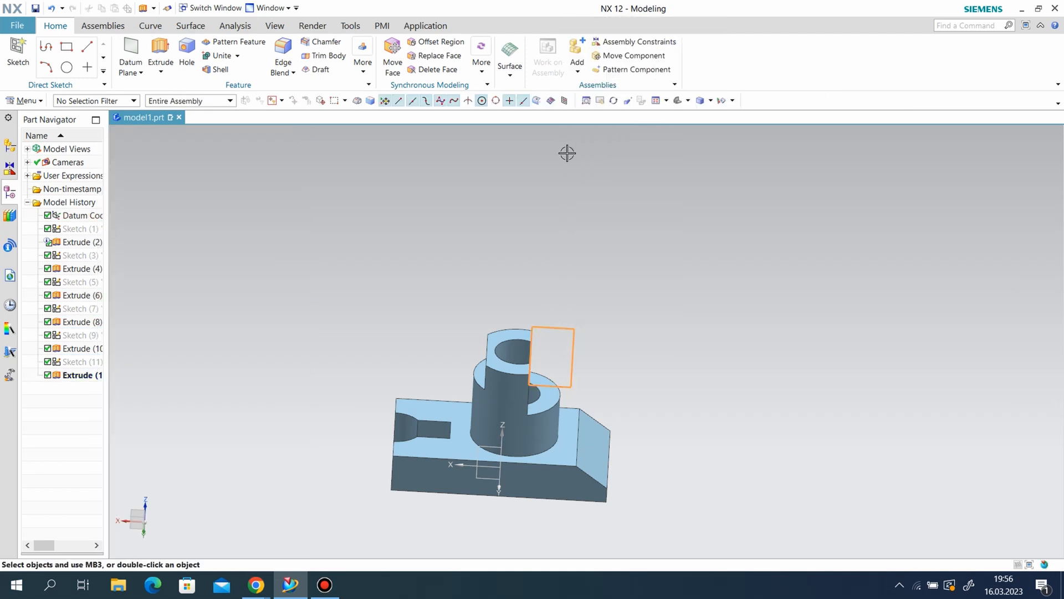
right_click(498, 461)
click(529, 247)
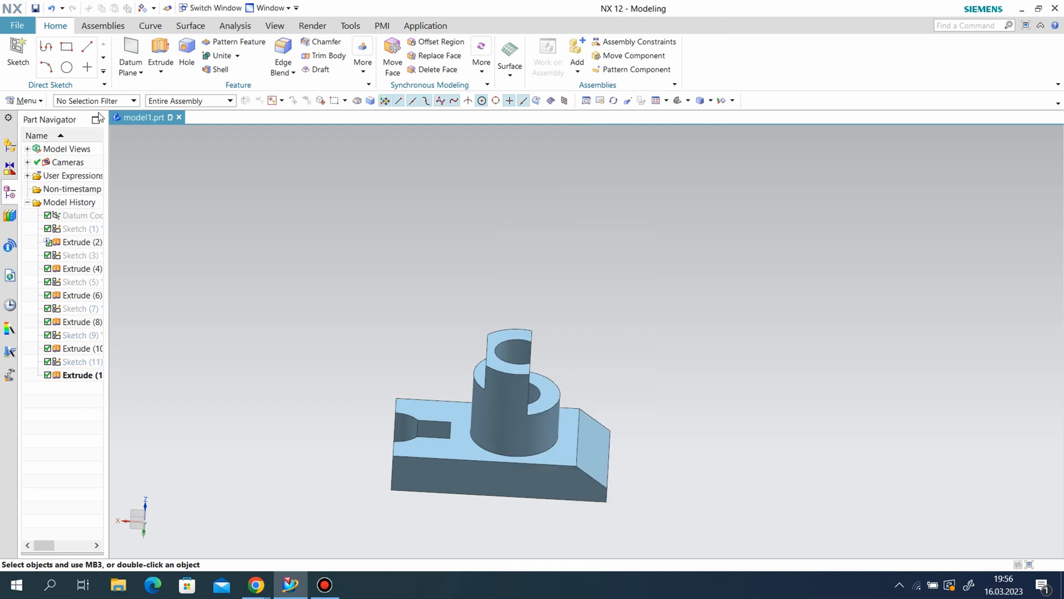
Change the whole solid body's object display colour to Cornflower (ID 103)
click(24, 102)
mouse_move(33, 129)
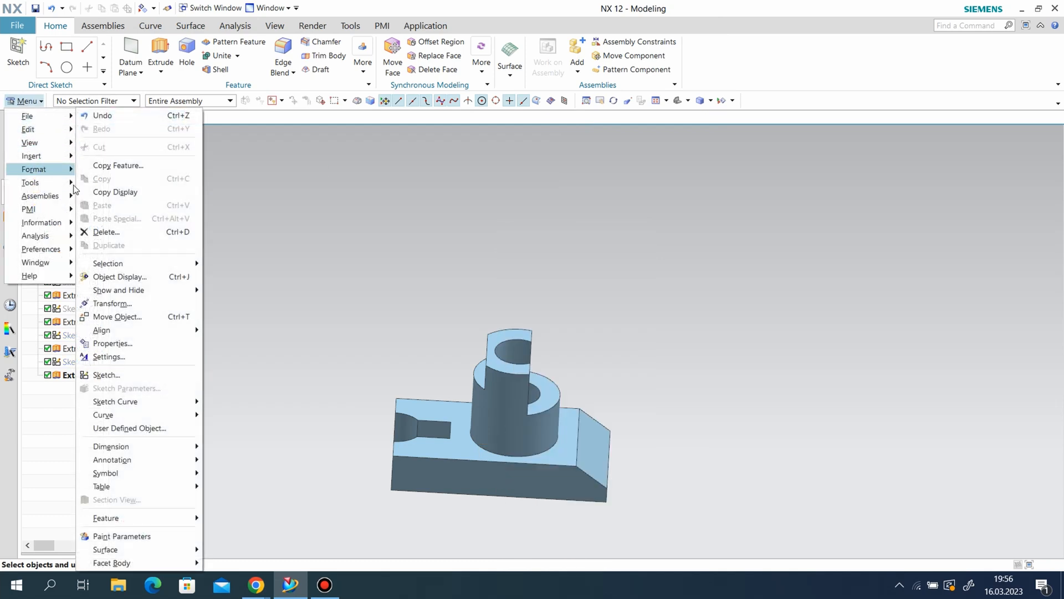
click(116, 277)
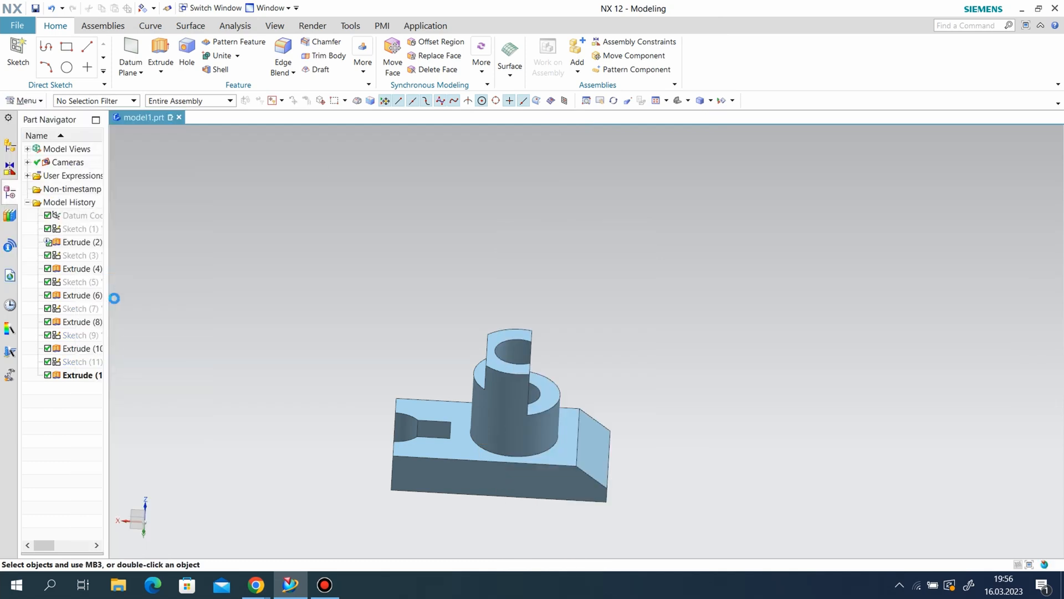
click(447, 470)
click(225, 367)
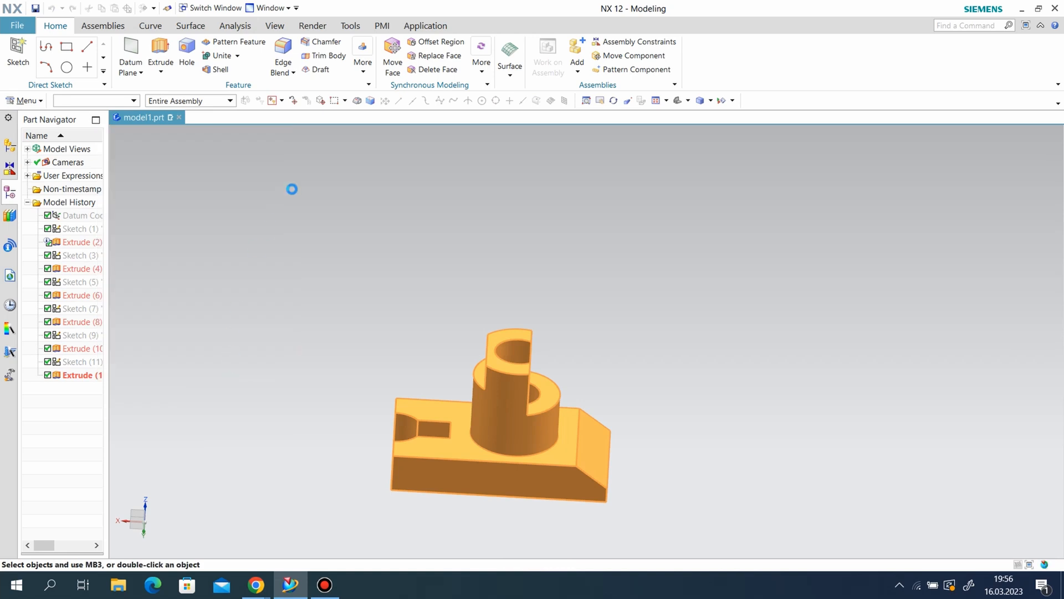
click(259, 208)
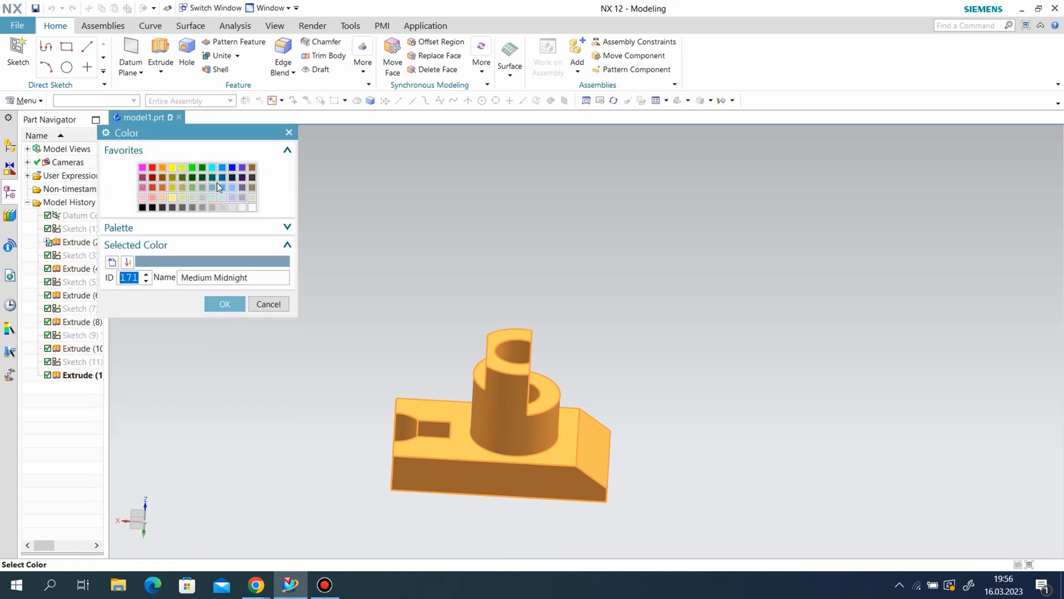
click(212, 187)
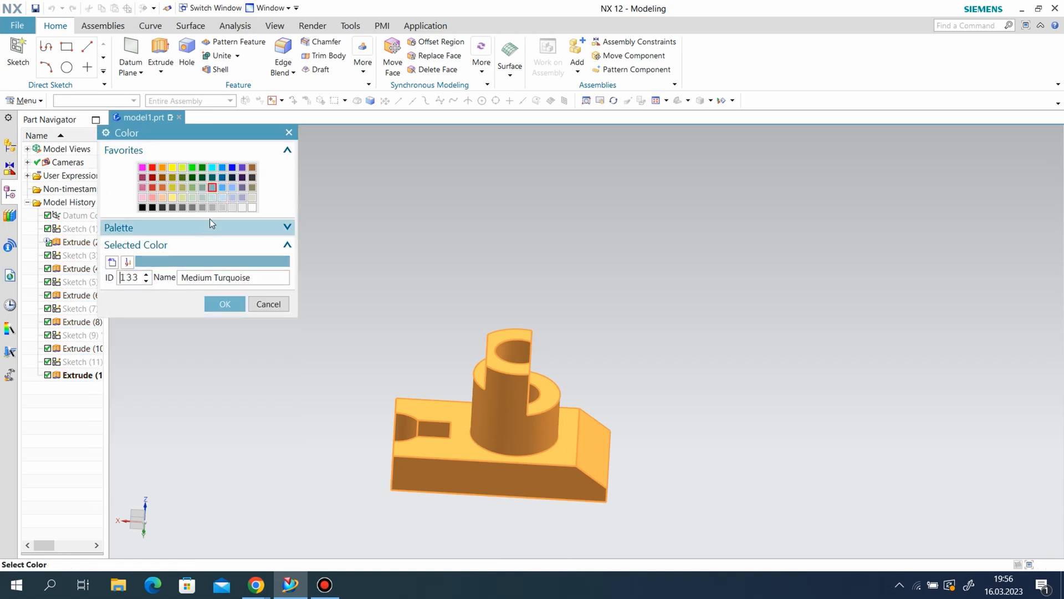
click(222, 168)
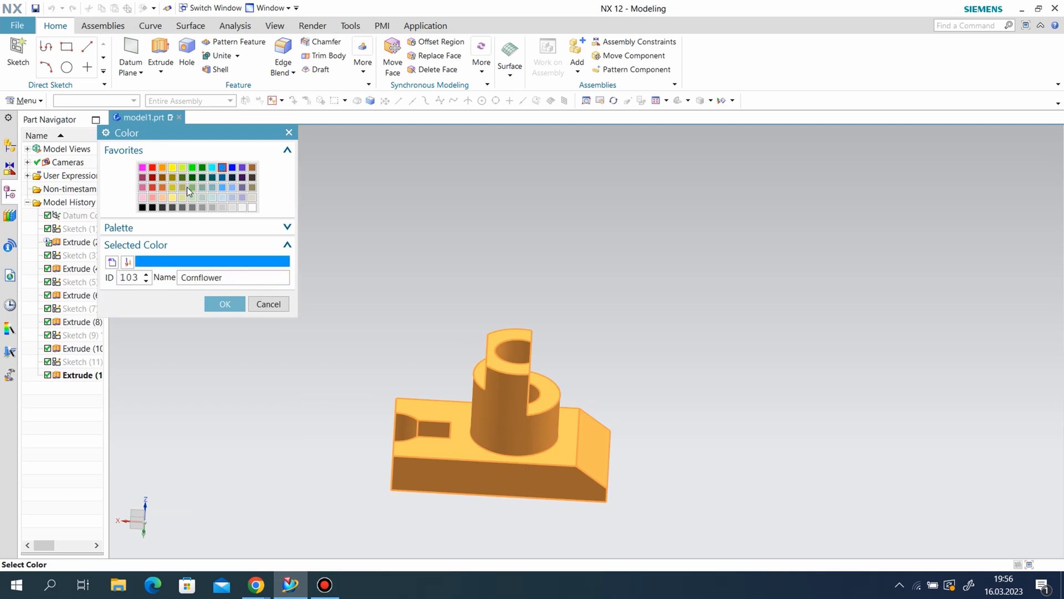
click(224, 303)
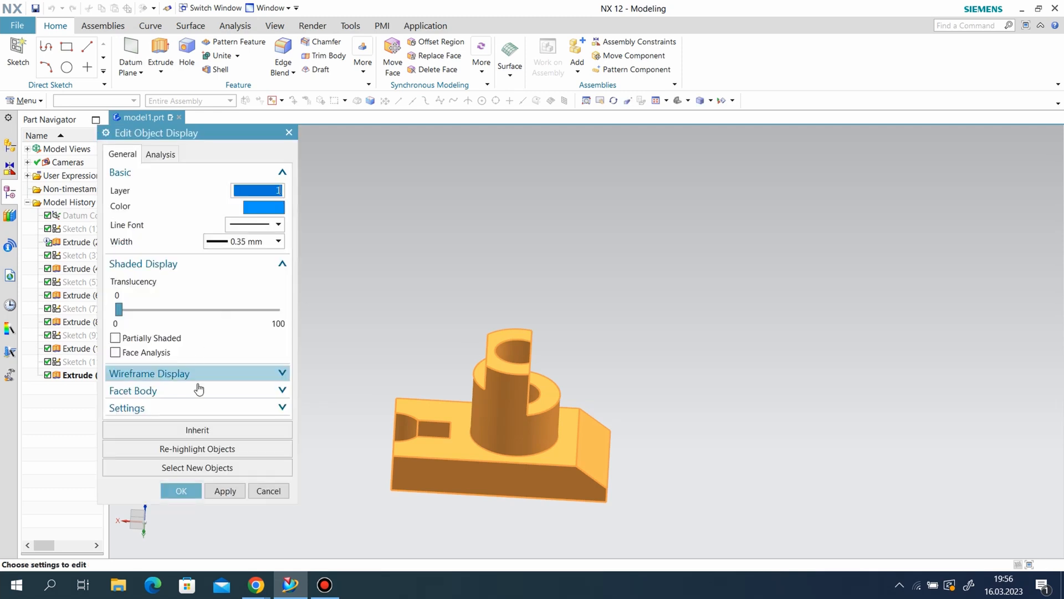
click(177, 491)
Inspect the recoloured part from all around, including the underside, the cylinder's stepped cuts and the base's notched end
middle_drag(601, 255, 804, 368)
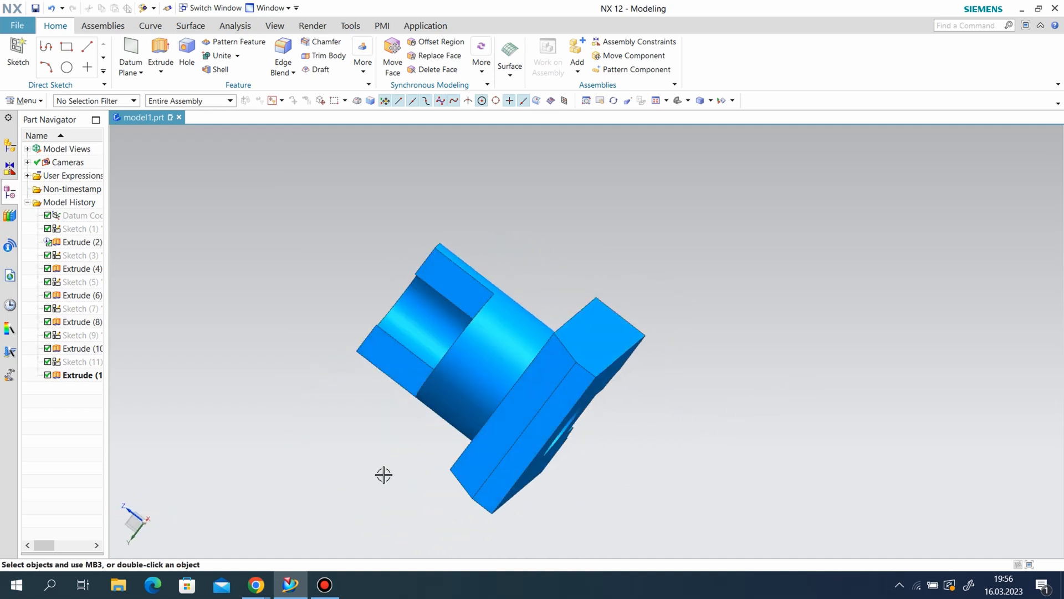
middle_drag(383, 475, 316, 468)
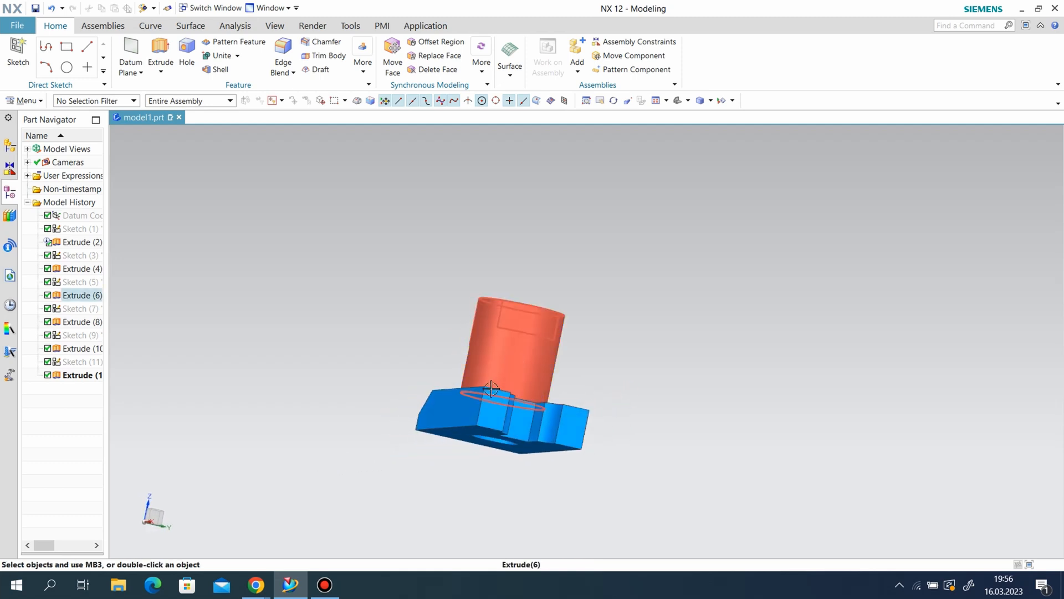
middle_drag(667, 356, 612, 376)
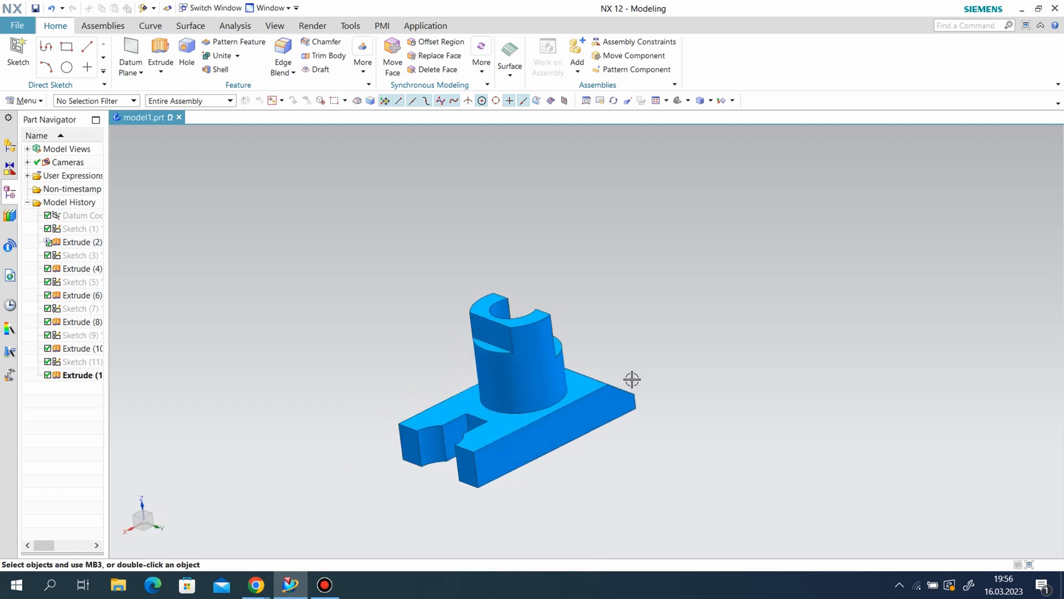
middle_drag(690, 412, 438, 216)
middle_drag(584, 421, 621, 471)
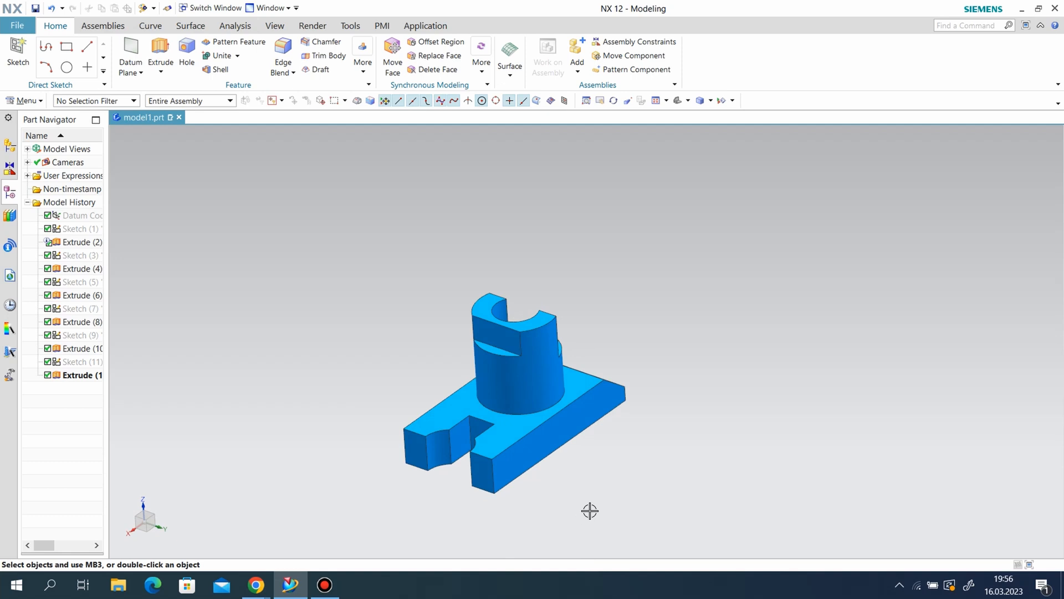
scroll(711, 485, up, 2)
middle_drag(603, 464, 573, 467)
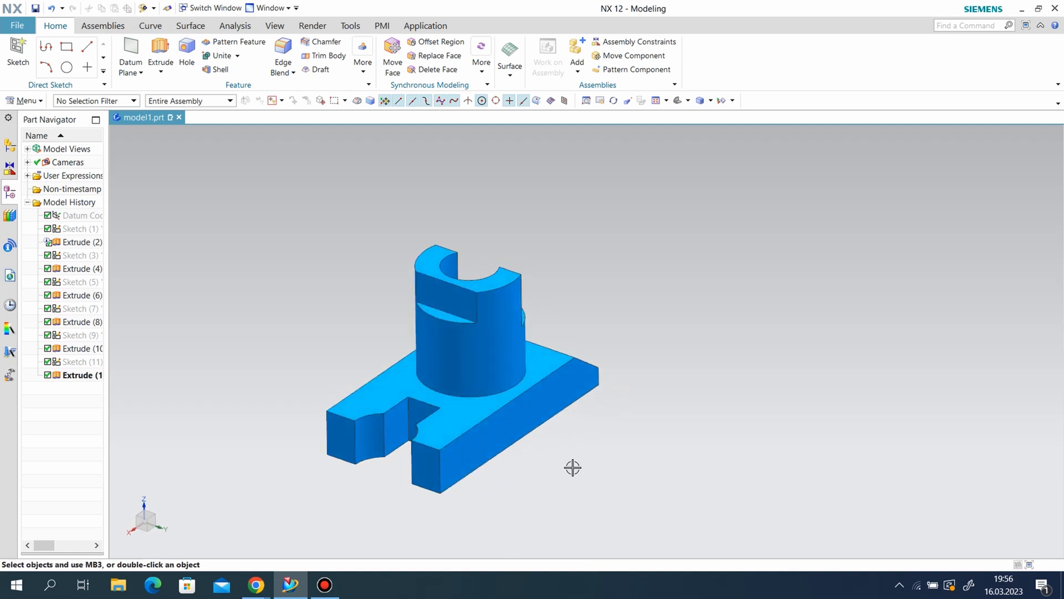